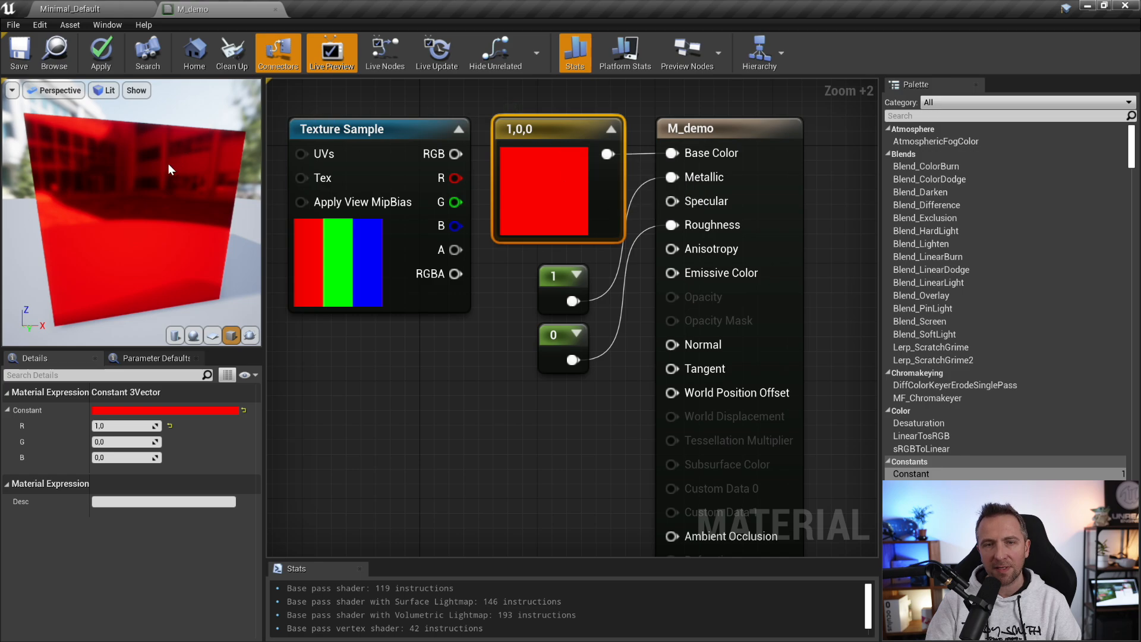
Orbit the material preview and switch its preview shape to a sphere
drag(168, 165, 177, 364)
click(194, 335)
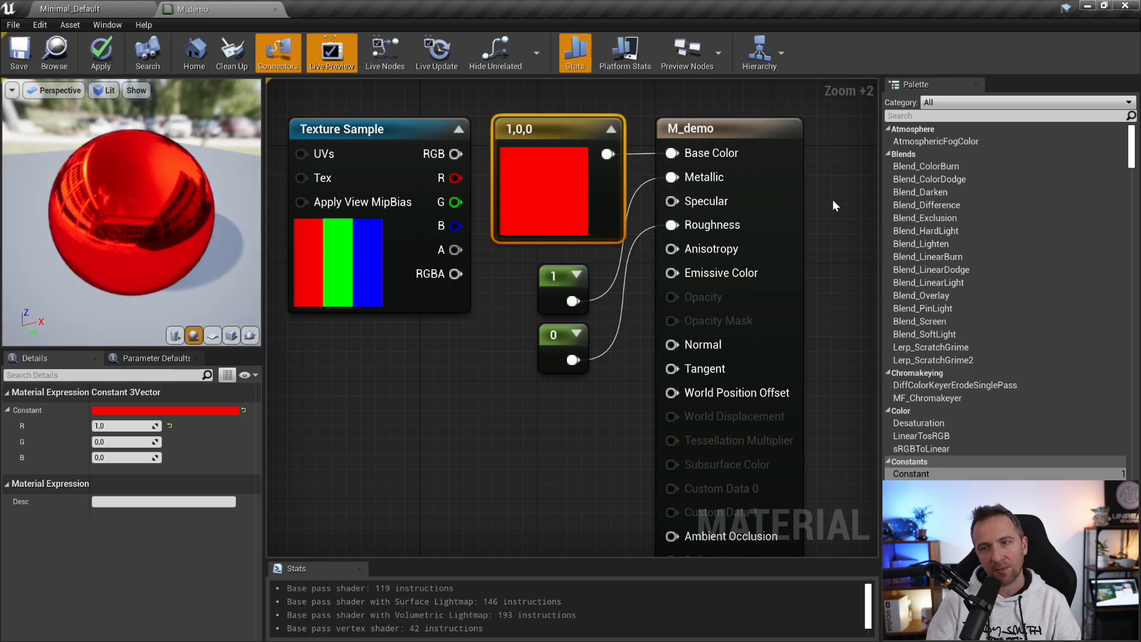
Move the M_demo result node slightly farther away from the constant nodes
right_drag(734, 185, 658, 213)
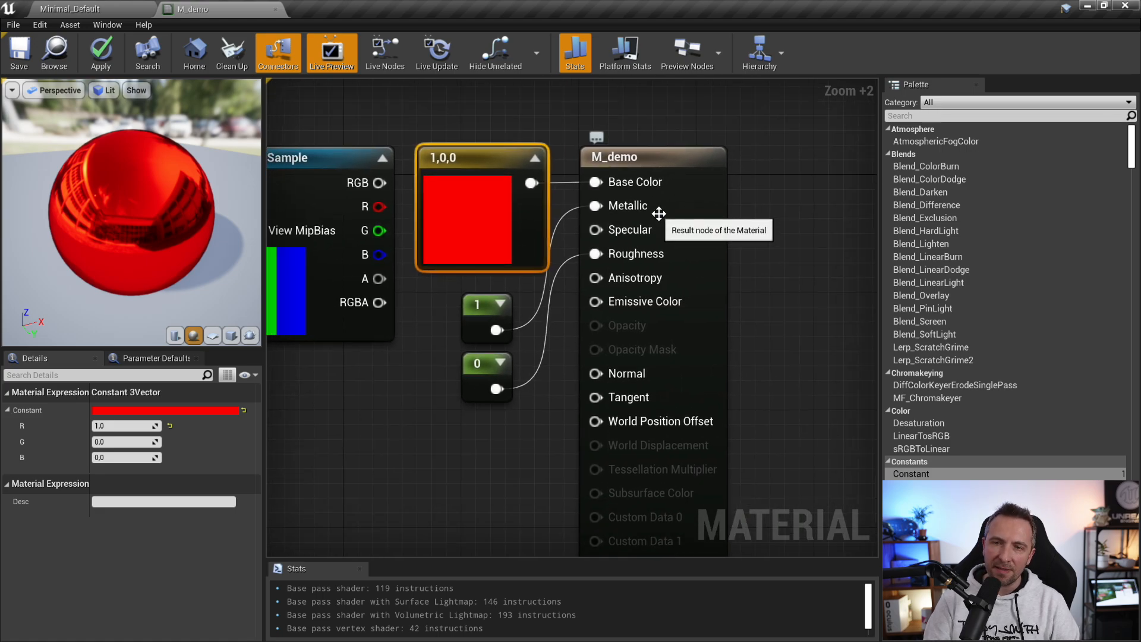
scroll(658, 213, up, 5)
right_drag(792, 236, 838, 257)
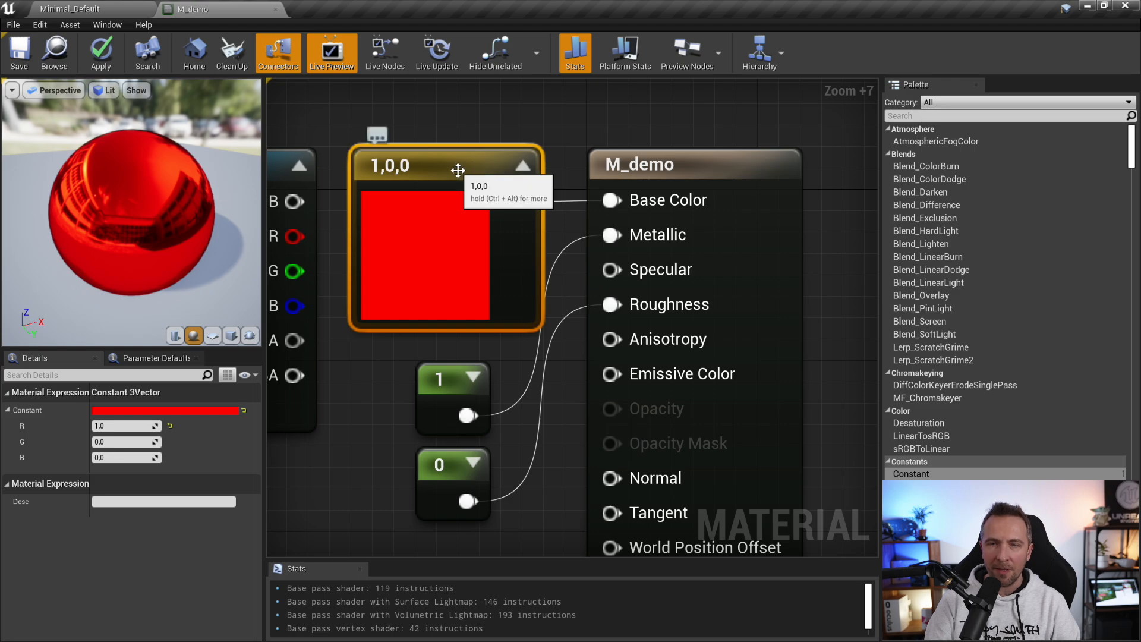
right_drag(732, 126, 678, 132)
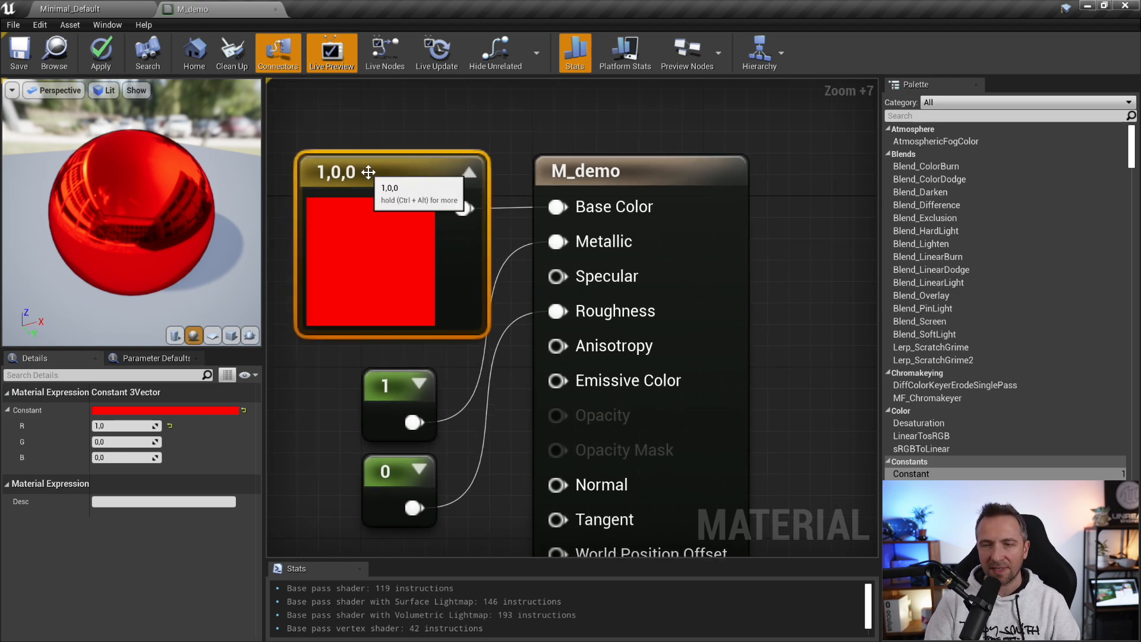
click(680, 187)
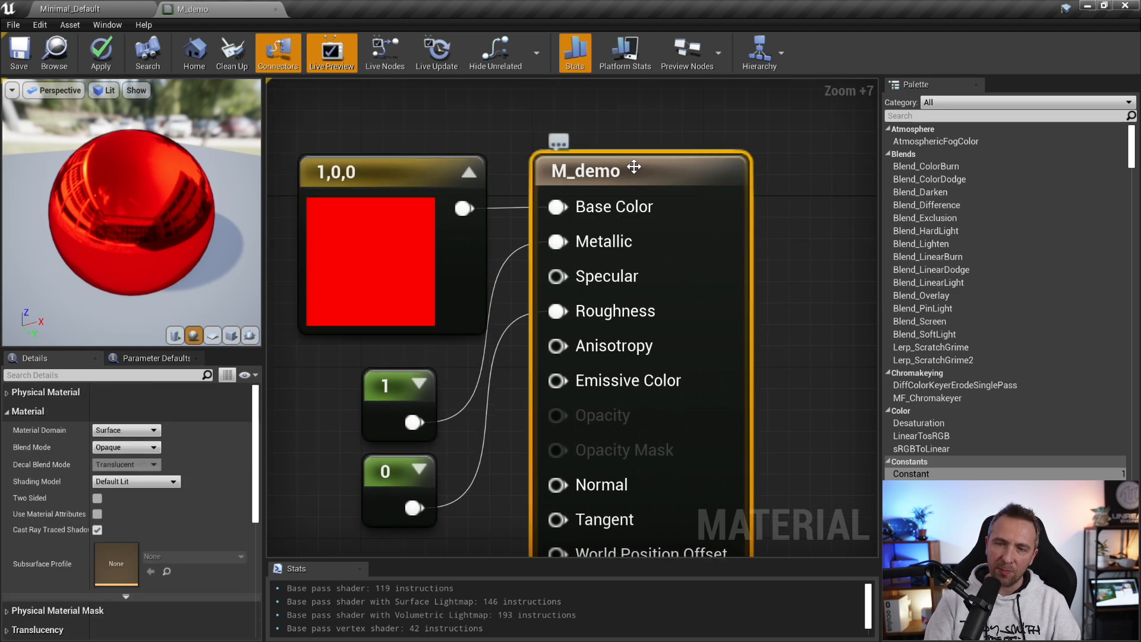
drag(634, 171, 656, 171)
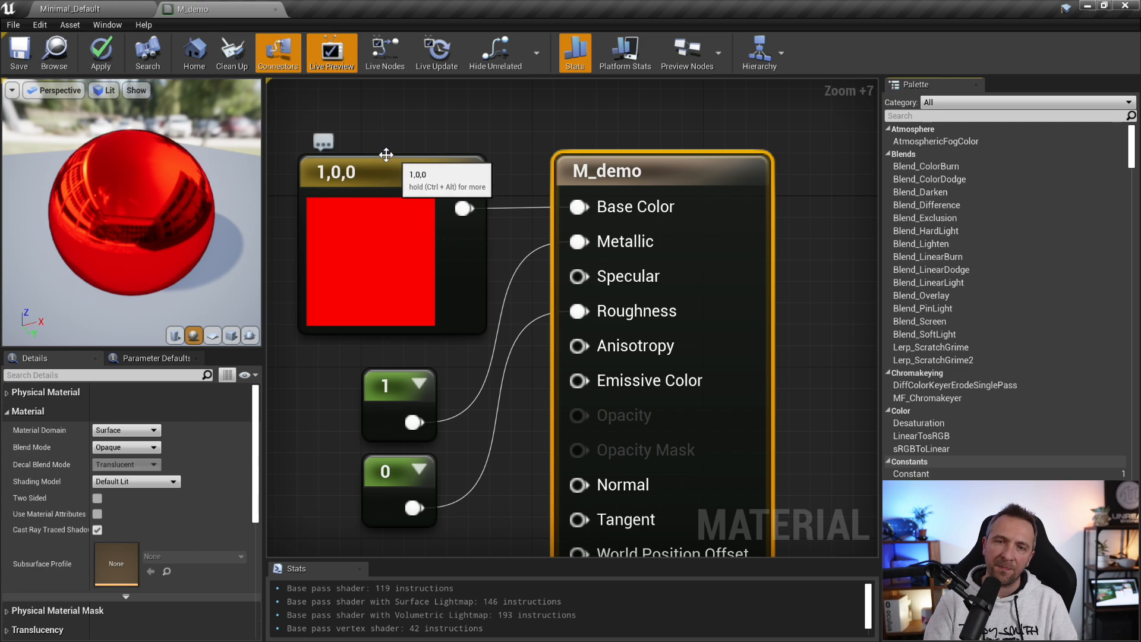
Reposition the red 1,0,0 constant node slightly closer to M_demo, level with the Texture Sample node
click(408, 178)
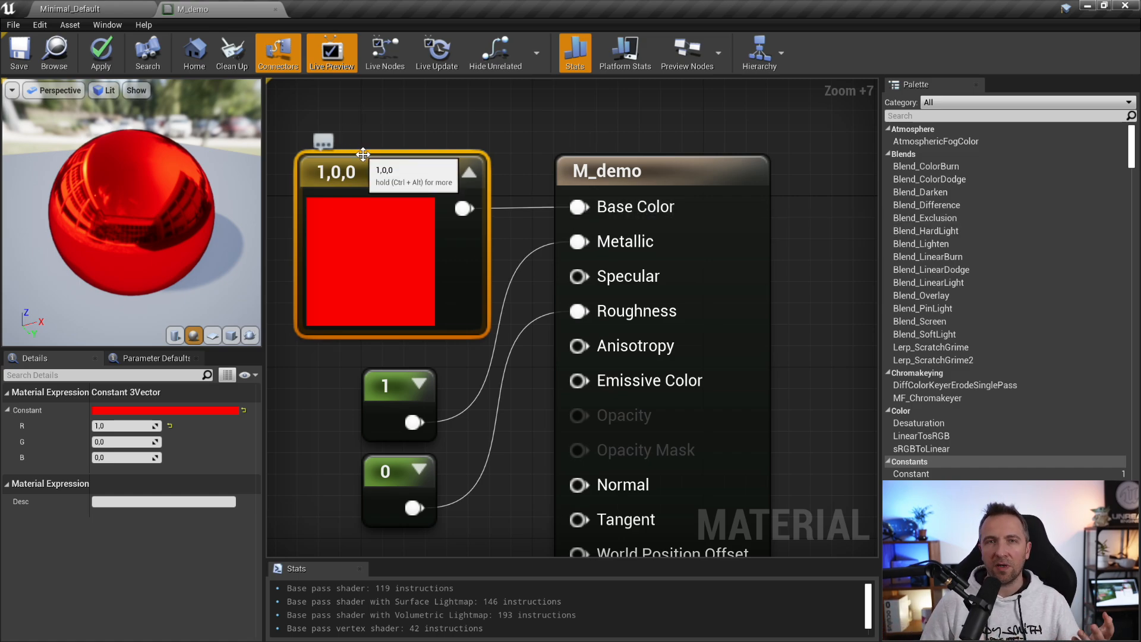
scroll(410, 172, down, 5)
right_drag(443, 188, 576, 130)
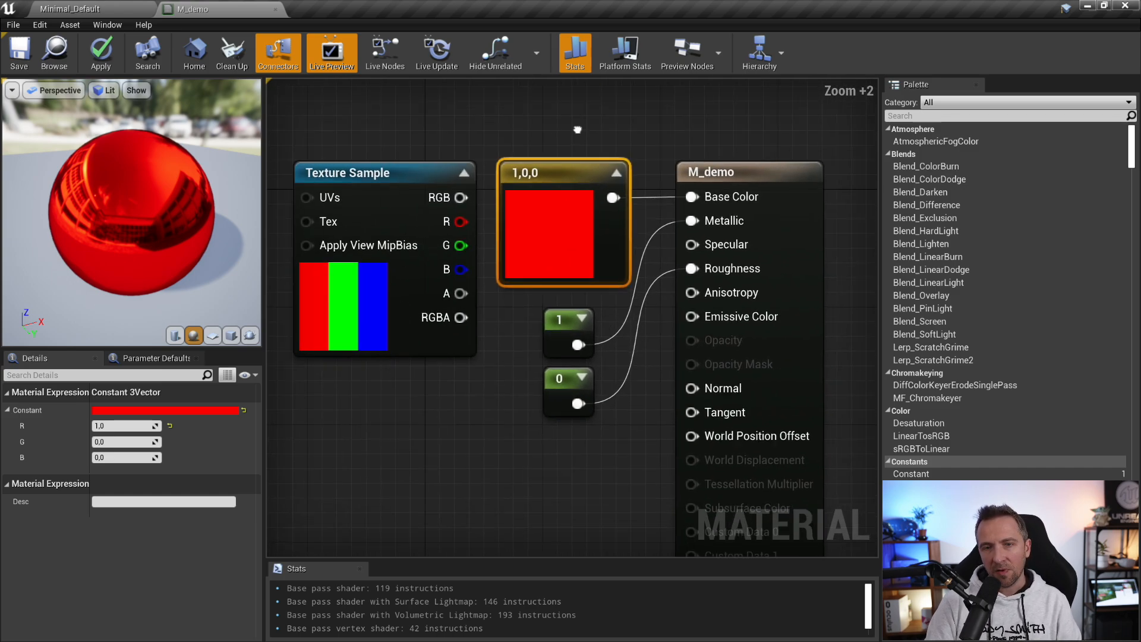
scroll(416, 199, up, 1)
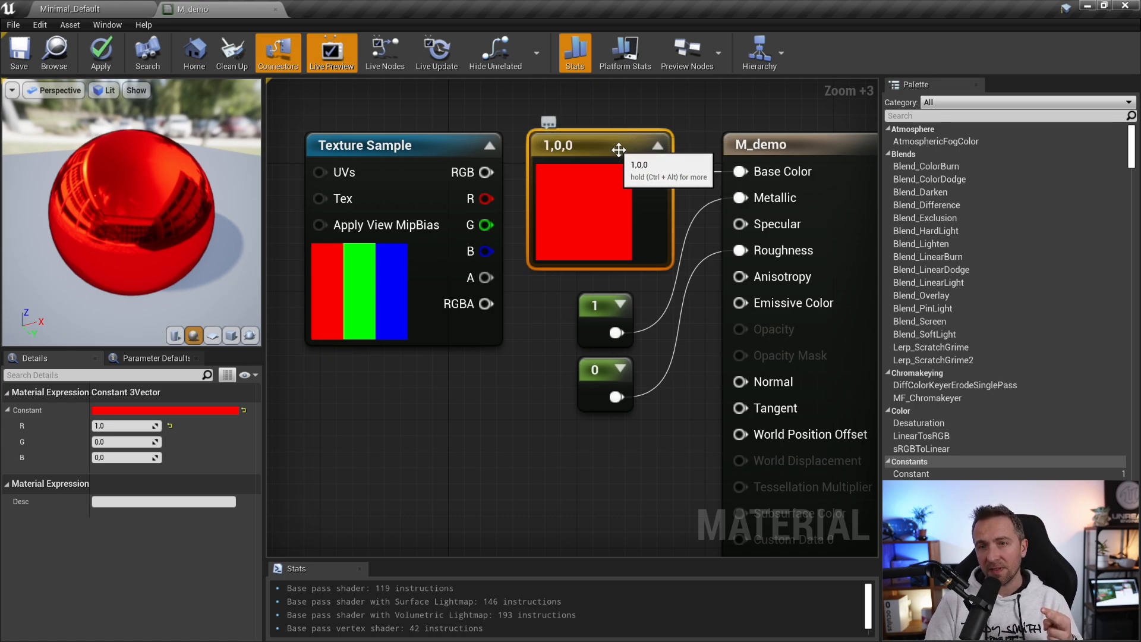
drag(582, 145, 609, 135)
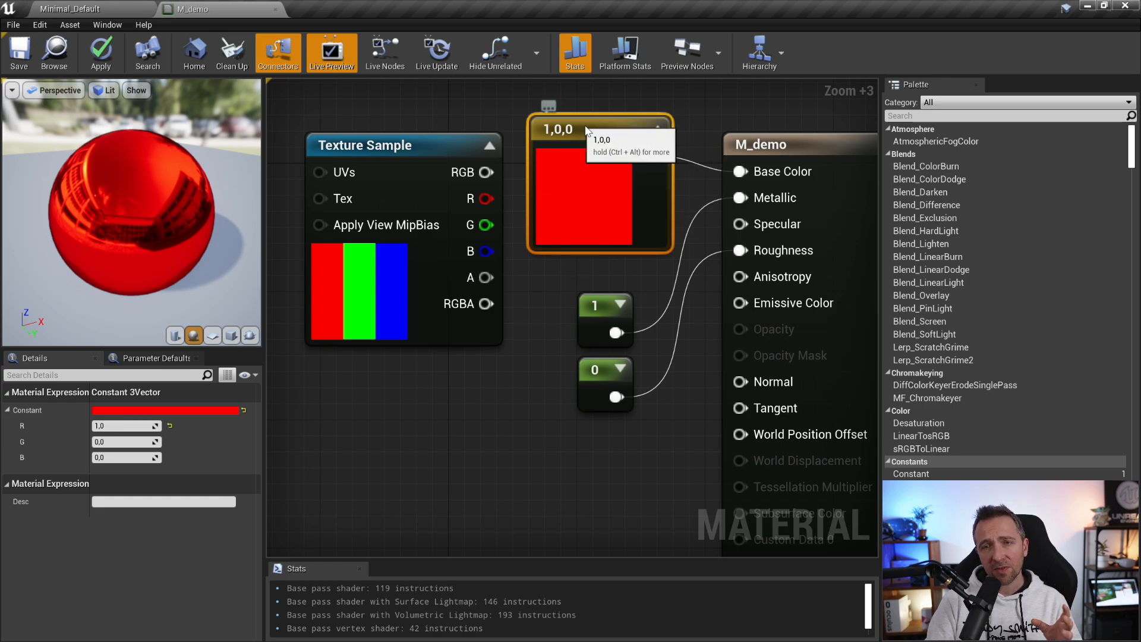
drag(586, 129, 603, 145)
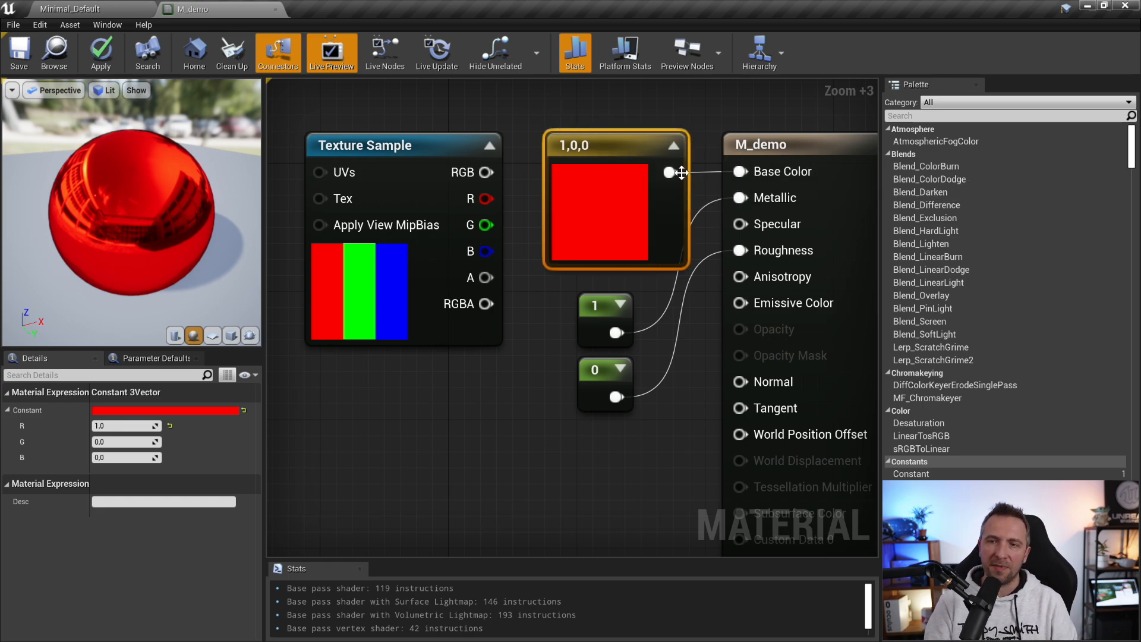
Disconnect the red 1,0,0 constant from Base Color, move it aside, and connect the Texture Sample's RGB output in its place
alt+click(681, 172)
right_drag(699, 123, 694, 255)
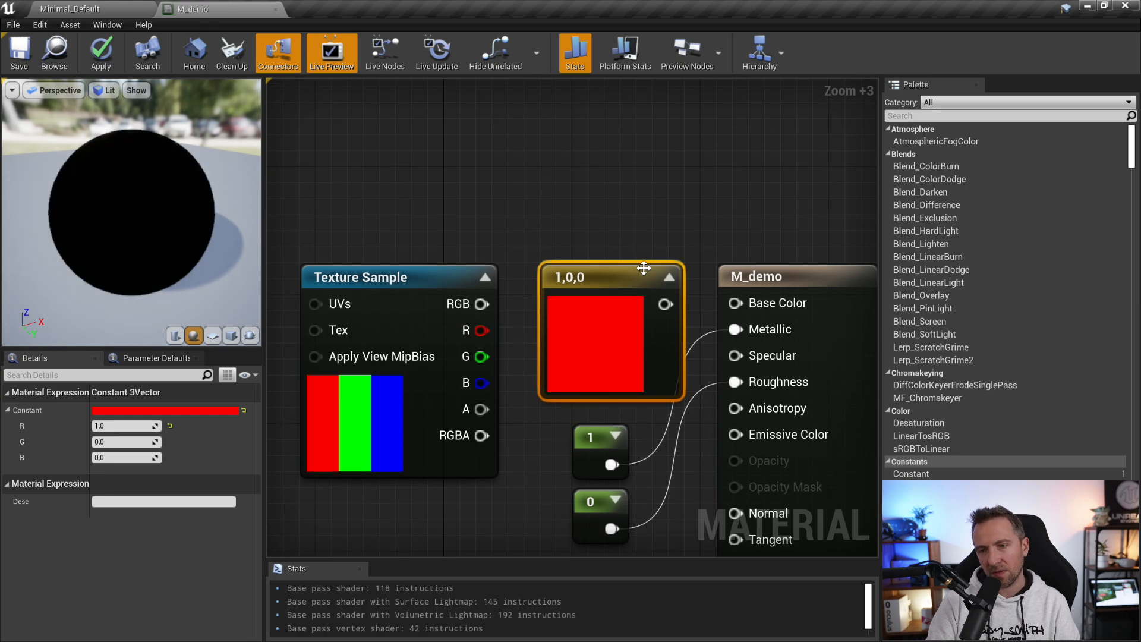
drag(618, 285, 597, 124)
right_drag(622, 286, 640, 226)
drag(498, 244, 754, 244)
Switch the material preview shape to a cube and orbit it to examine the texture's color bands
scroll(540, 228, up, 4)
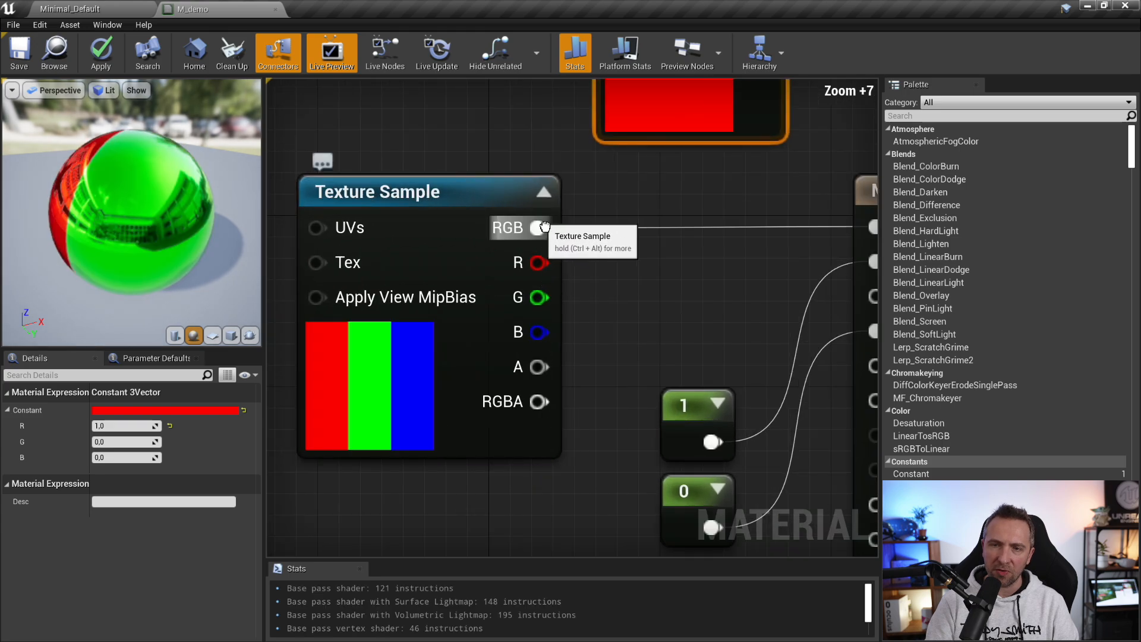
right_drag(544, 227, 492, 241)
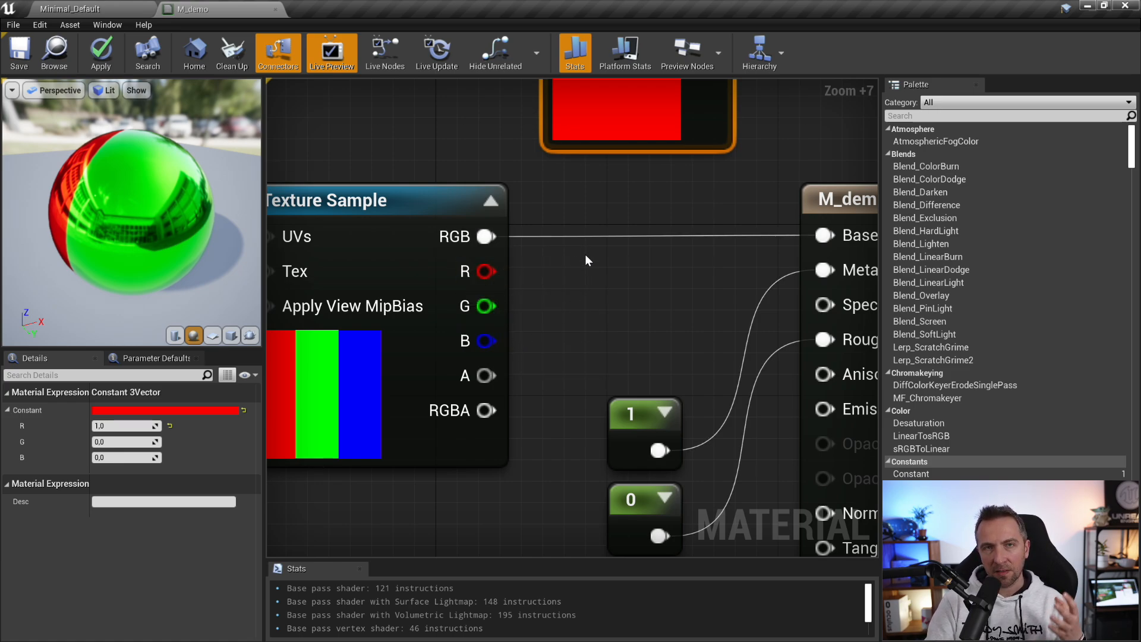
right_drag(617, 134, 585, 296)
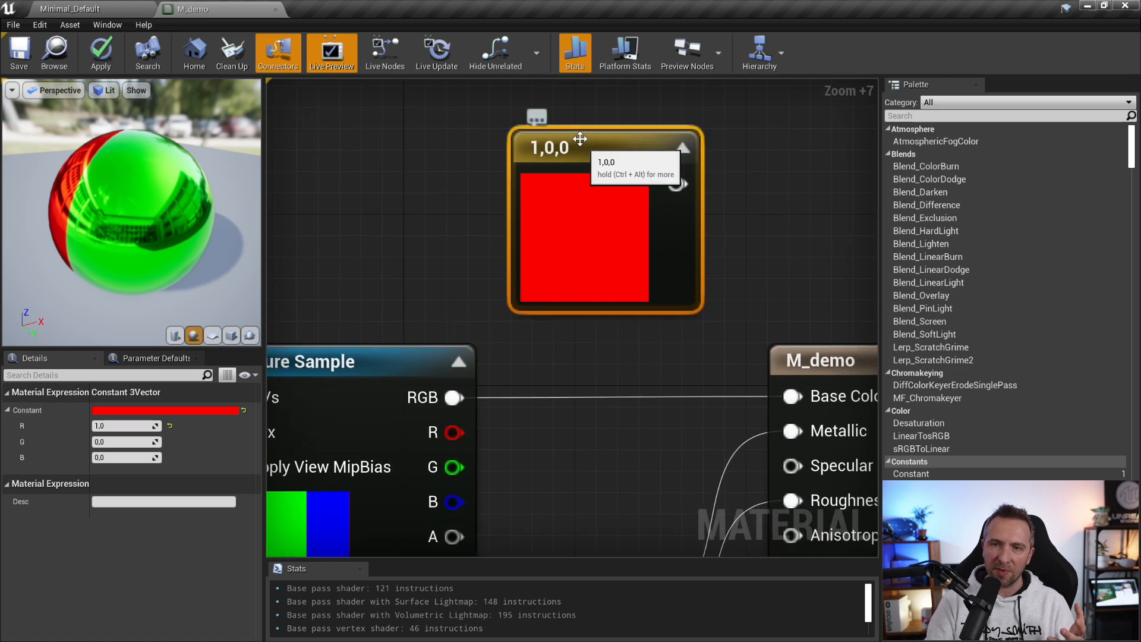
right_drag(622, 341, 637, 176)
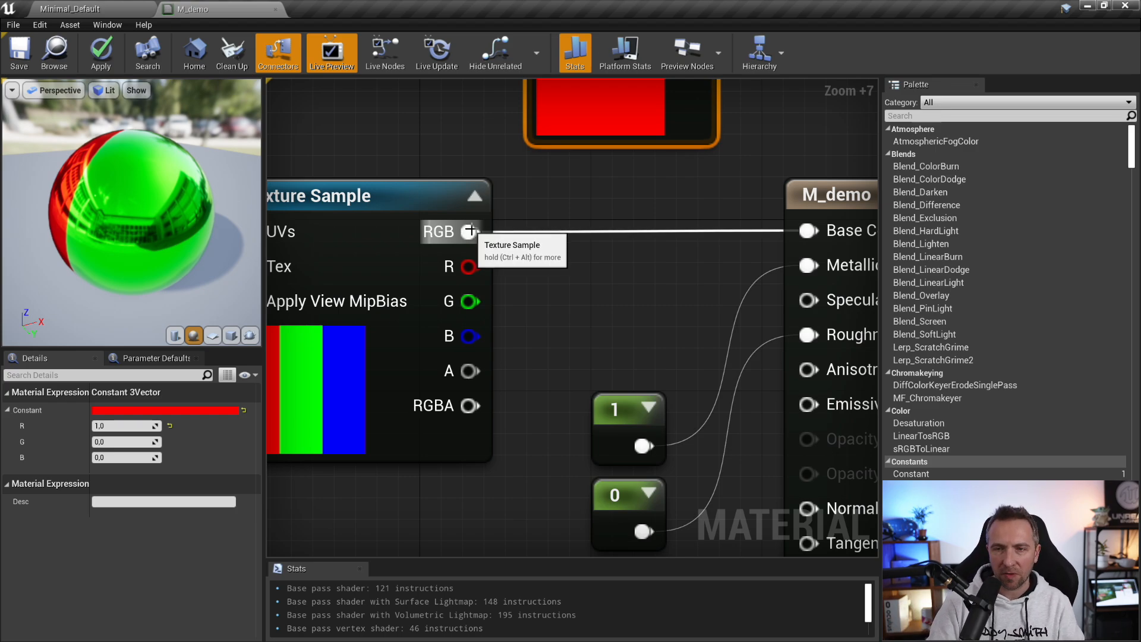
right_drag(763, 201, 661, 202)
right_drag(389, 217, 524, 220)
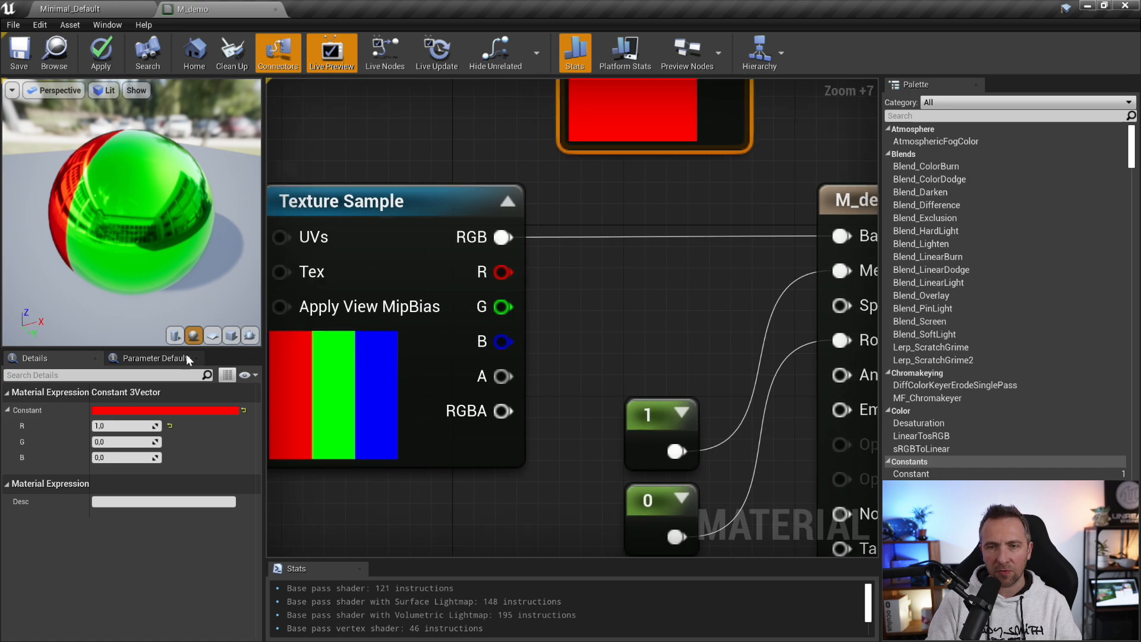
click(231, 336)
drag(141, 249, 104, 190)
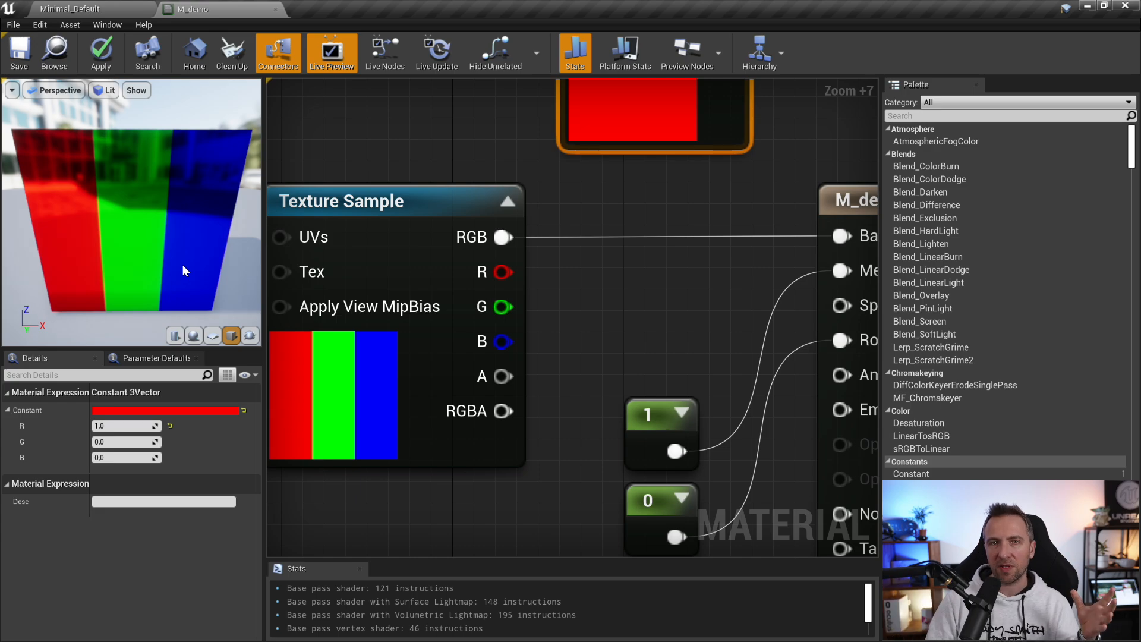
drag(182, 265, 162, 233)
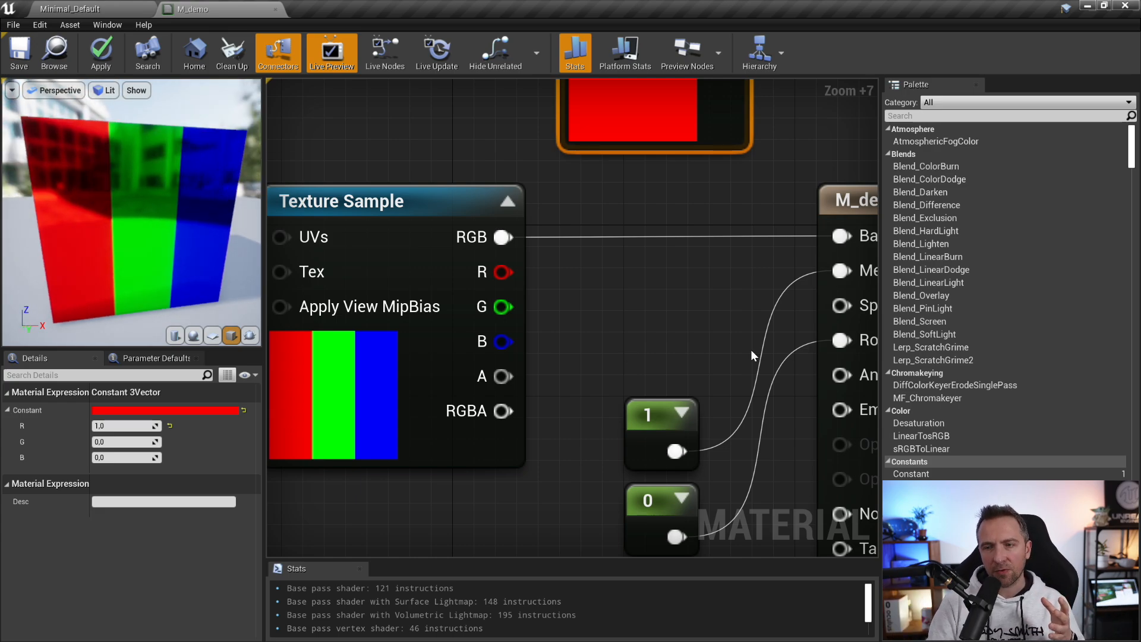
Connect the Texture Sample's R output to Base Color in place of the RGB output
right_drag(750, 349, 712, 286)
right_drag(908, 309, 885, 245)
scroll(824, 254, down, 2)
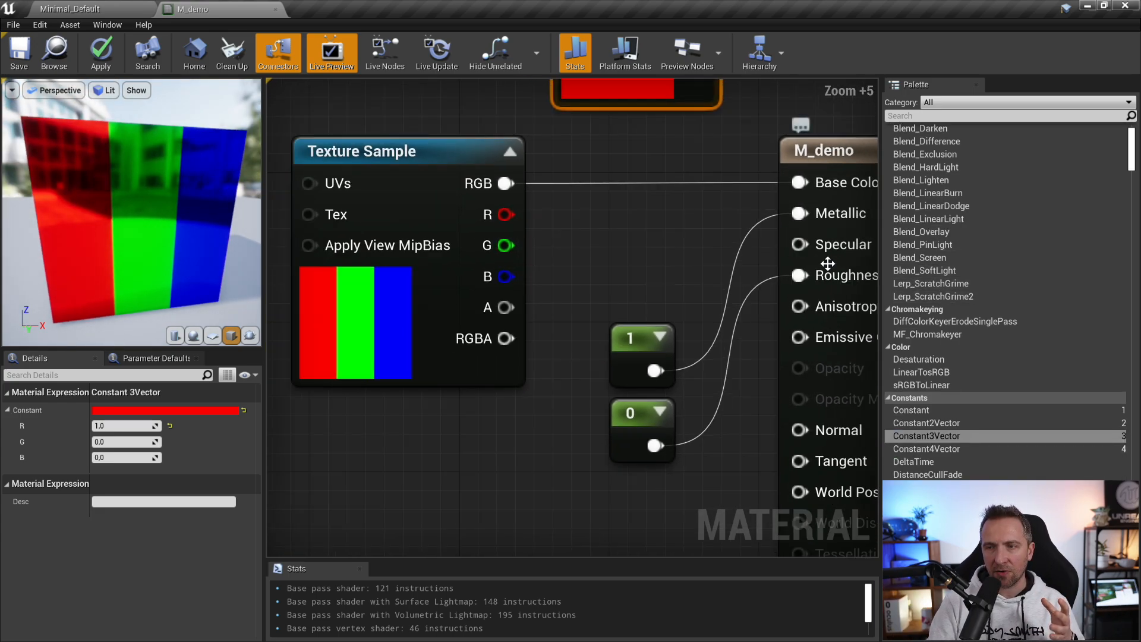
scroll(826, 262, down, 3)
right_drag(682, 247, 591, 230)
scroll(493, 219, up, 1)
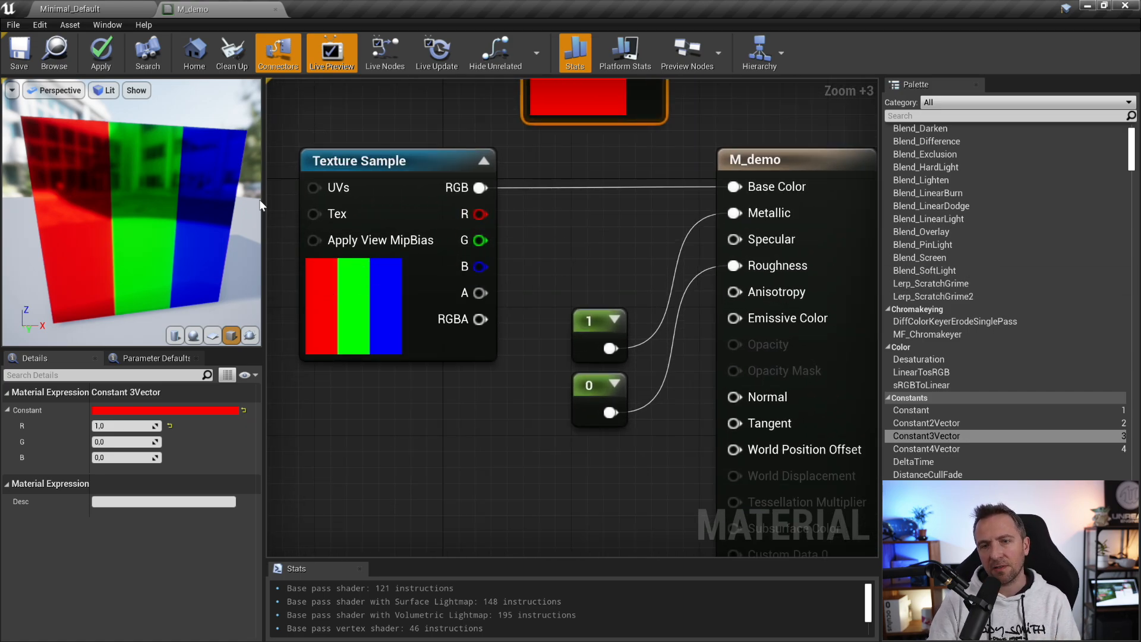
drag(195, 202, 189, 213)
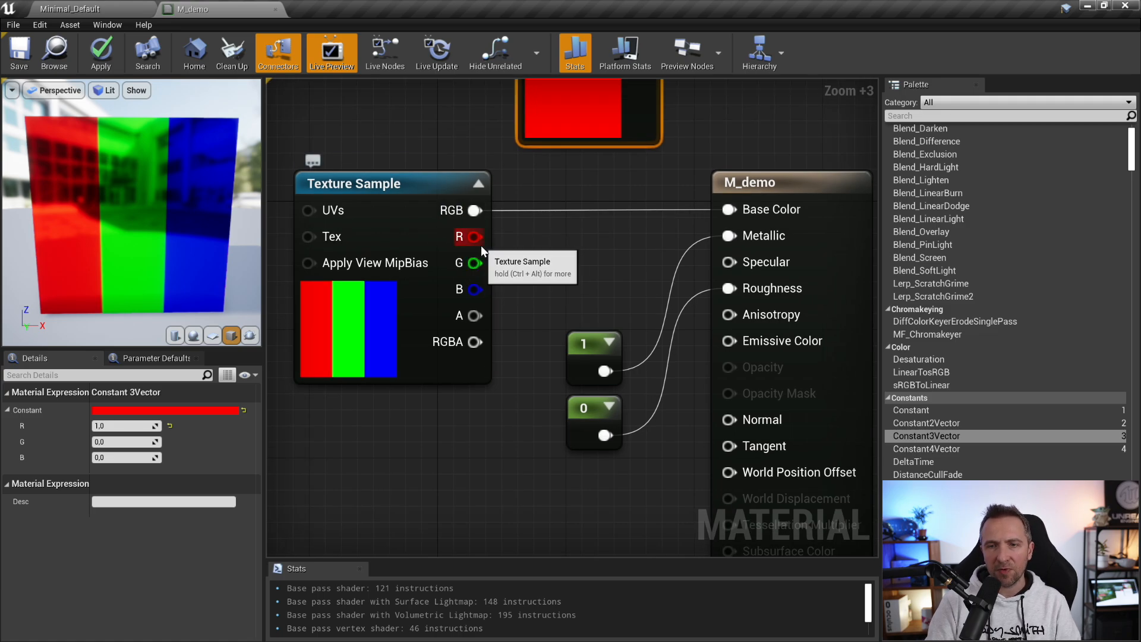
scroll(480, 241, up, 4)
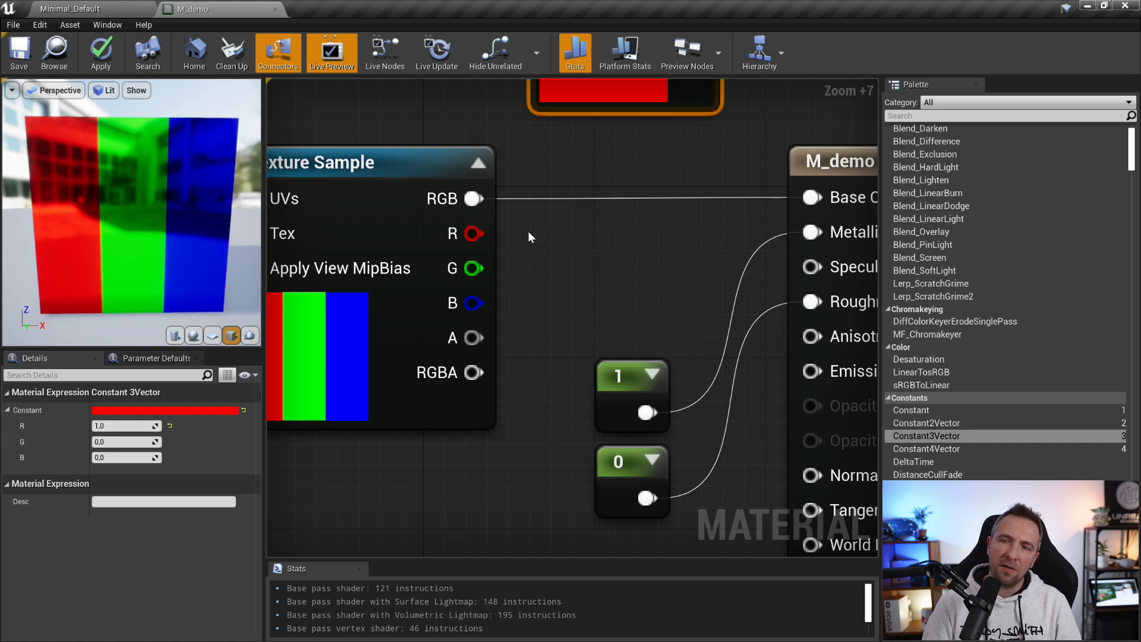
scroll(528, 232, down, 5)
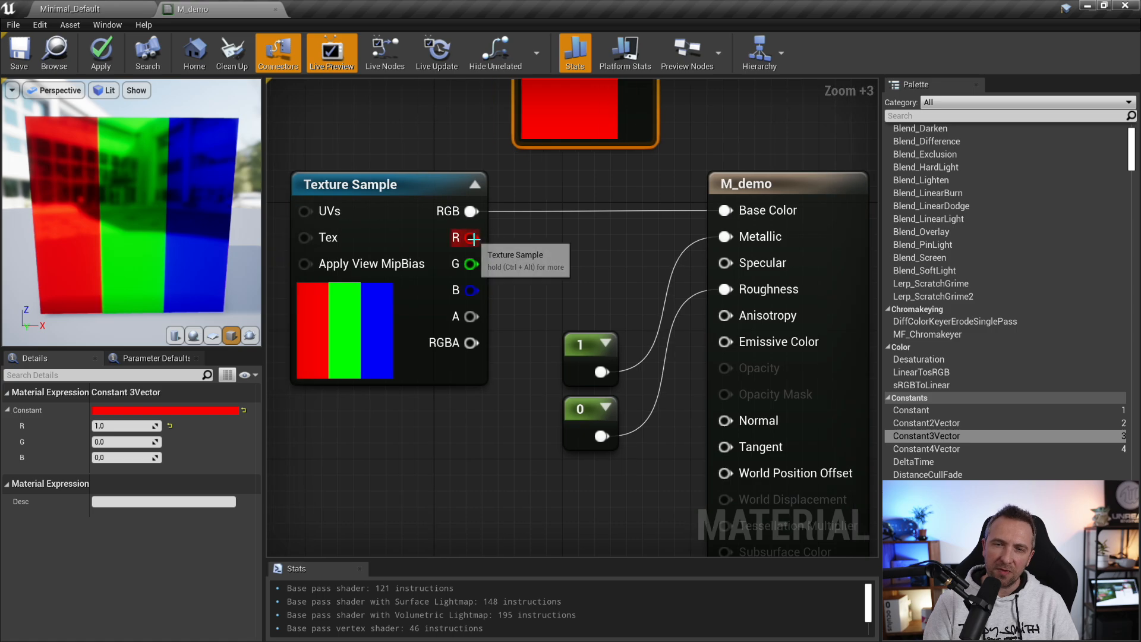
drag(471, 238, 725, 211)
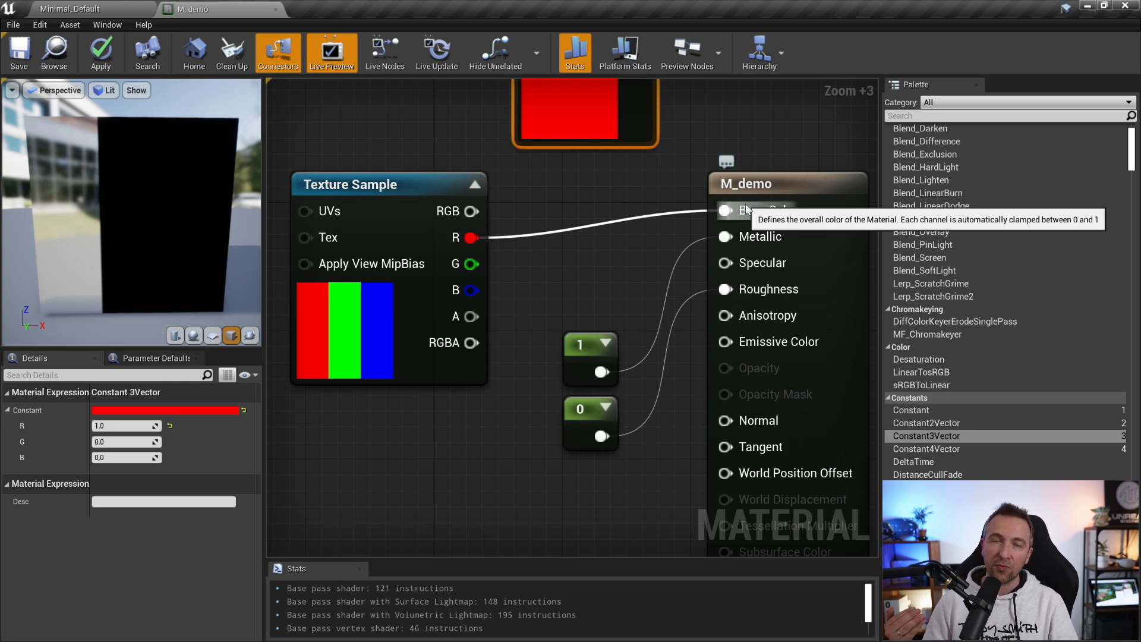
Reconnect the Texture Sample's RGB output to the Base Color input of M_demo
scroll(780, 201, down, 2)
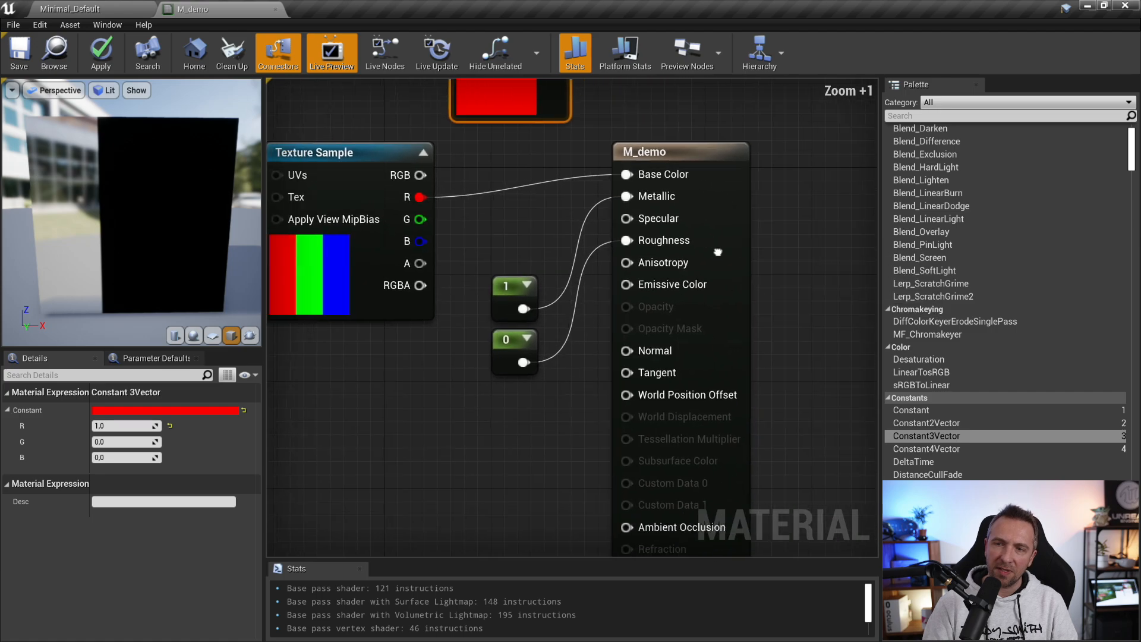
drag(780, 201, 594, 531)
right_drag(537, 195, 629, 269)
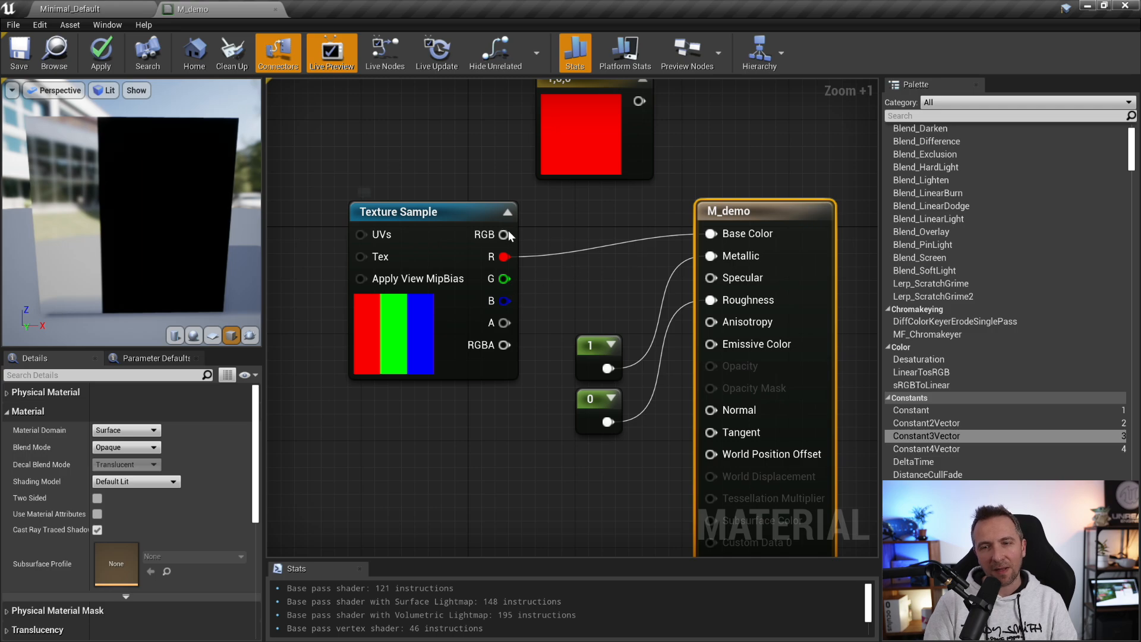
drag(505, 233, 714, 233)
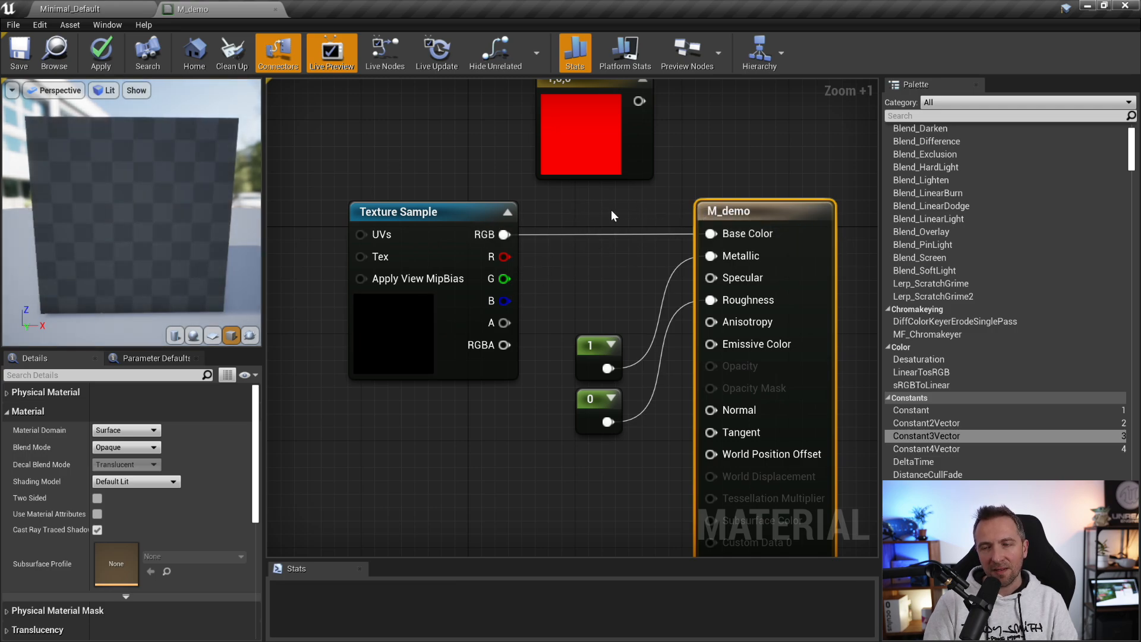
Break the link between the Texture Sample's RGB output and Base Color
right_drag(612, 211, 532, 219)
alt+click(632, 245)
right_drag(661, 165, 655, 177)
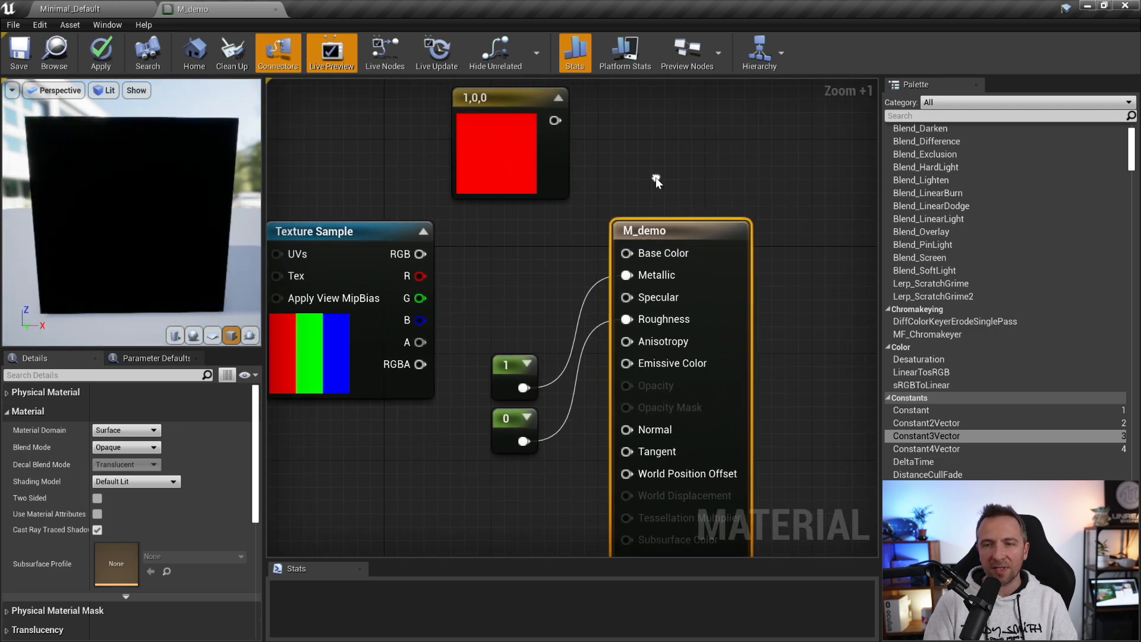
Add a single-value Constant node connected to Base Color and line it up above the other two constants
scroll(650, 287, up, 6)
right_drag(439, 244, 546, 281)
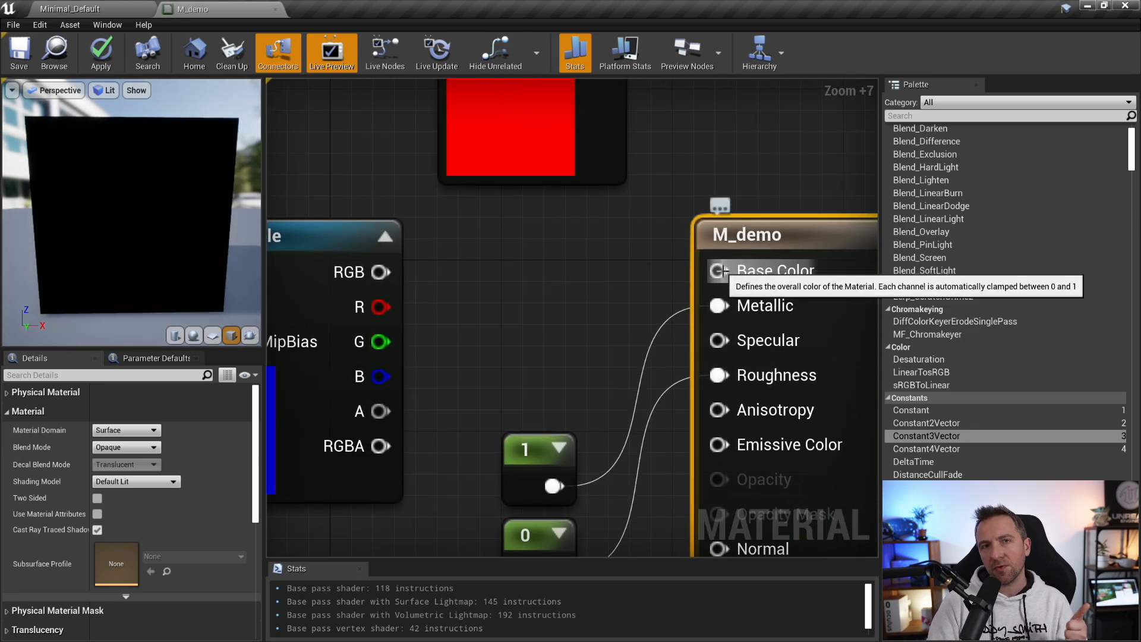
click(928, 410)
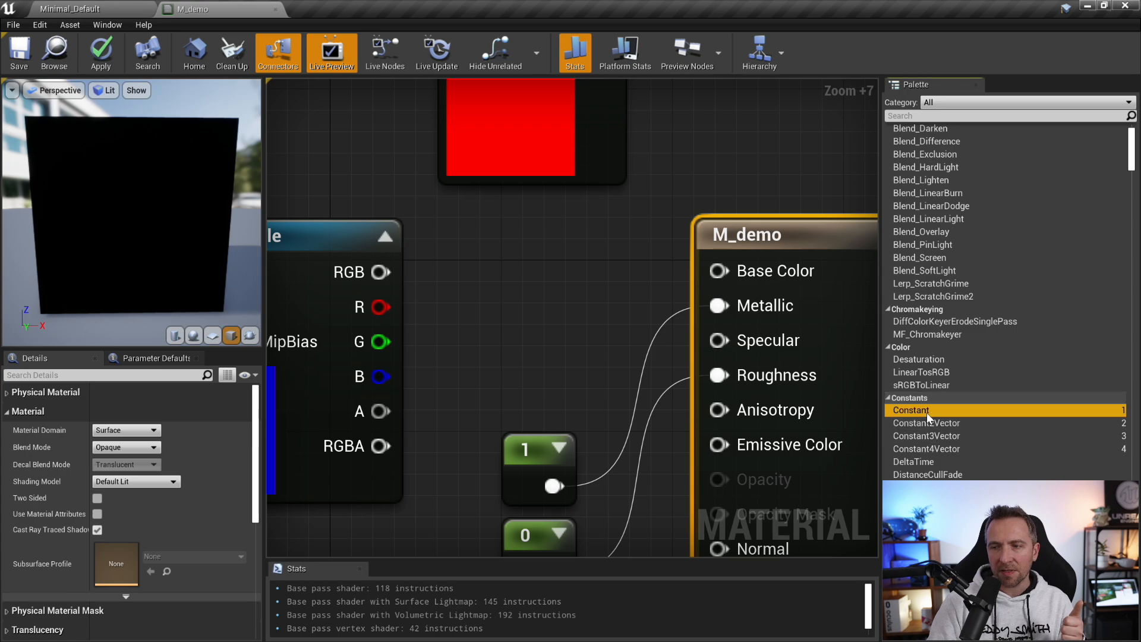
drag(918, 406, 732, 268)
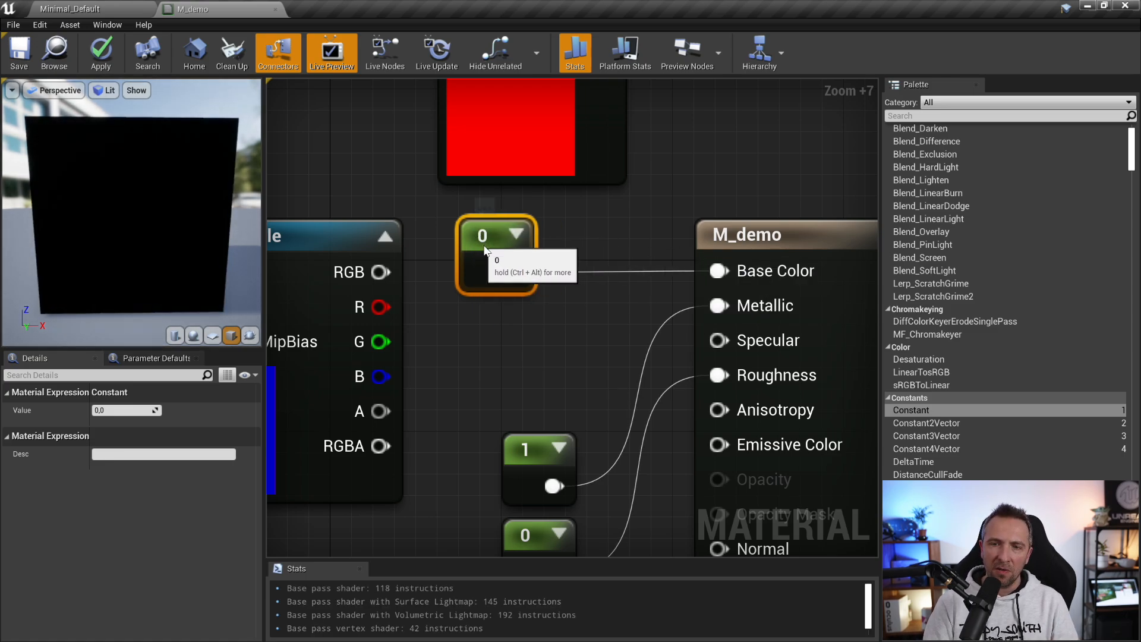
drag(525, 245, 547, 245)
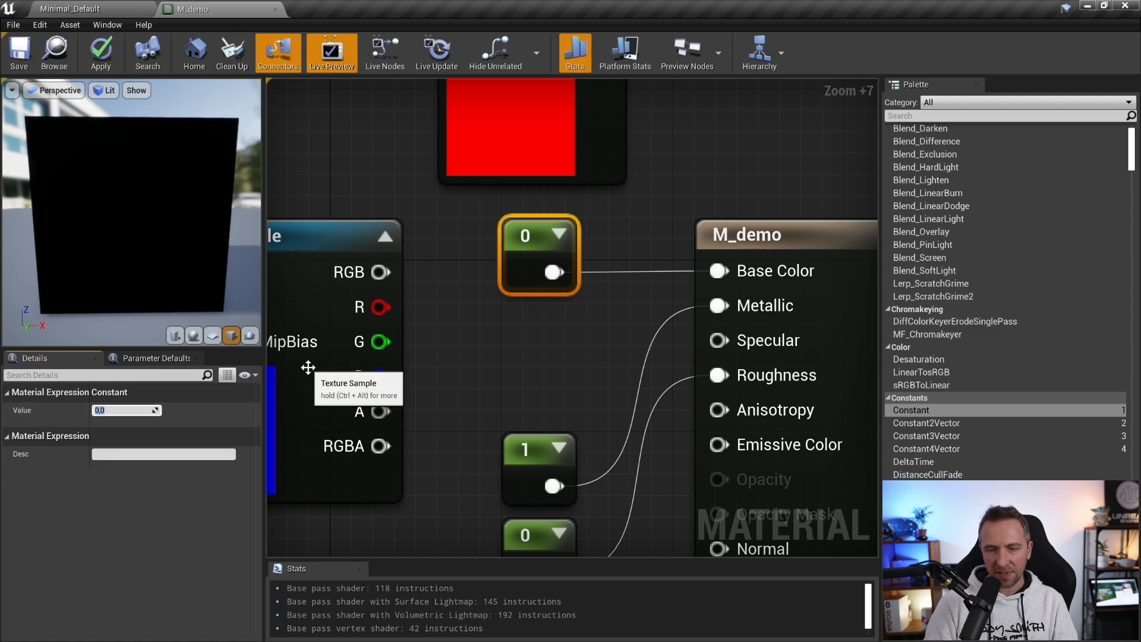
Set the Base Color constant's value to 1 and orbit the cube preview to check the material
text(1)
key(Return)
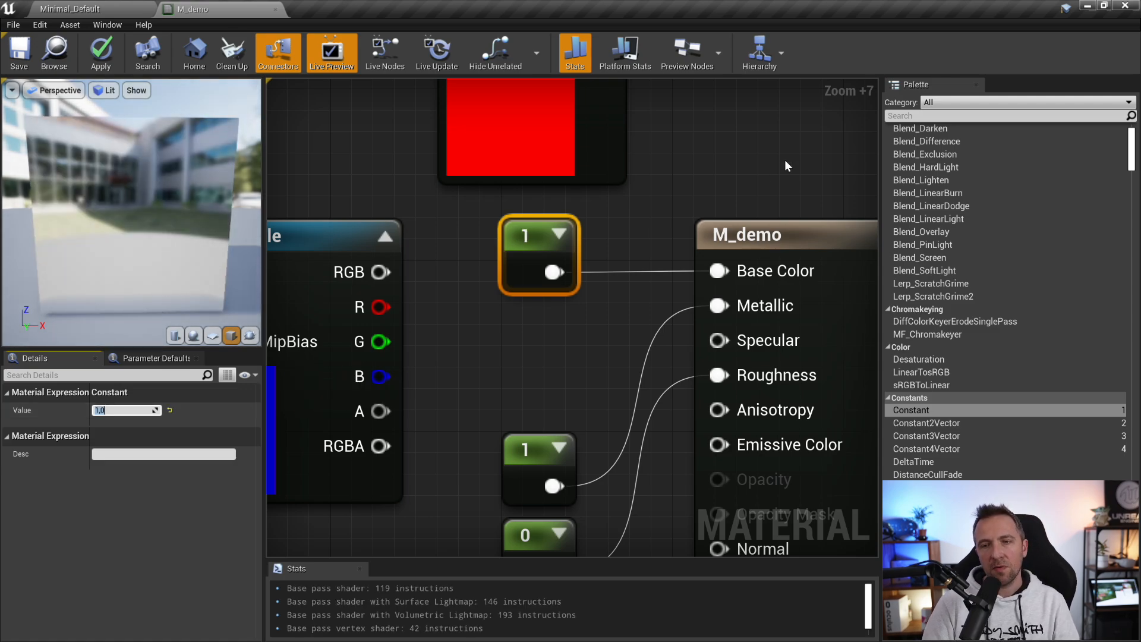
drag(169, 225, 190, 261)
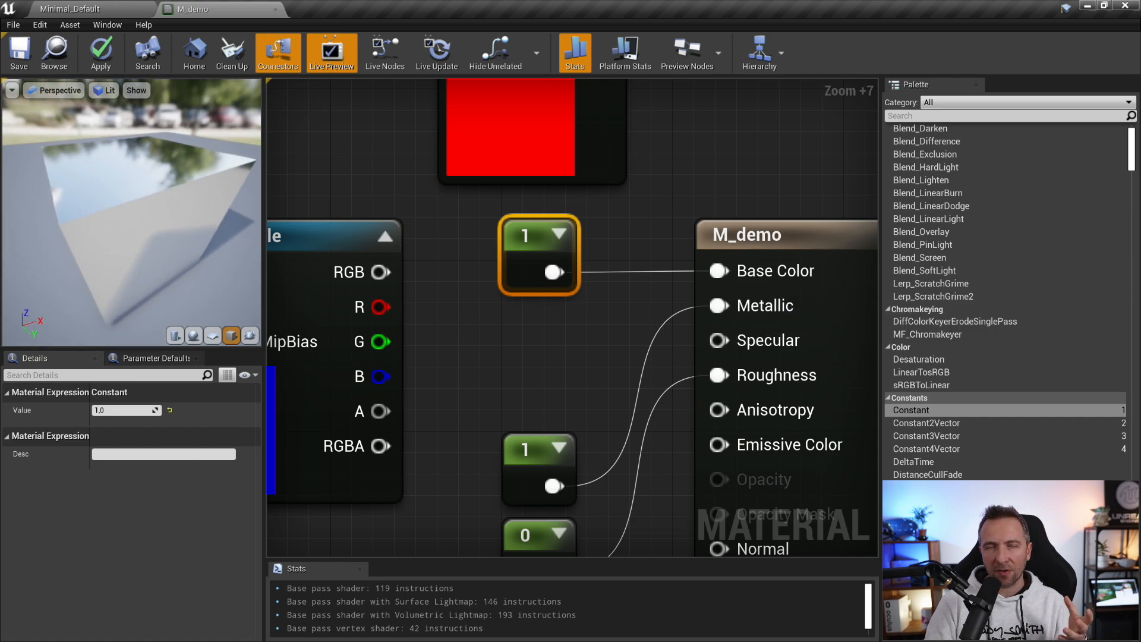
Try the values 0 and 200 on the Base Color constant and set it back to 1
click(124, 409)
text(0)
key(Return)
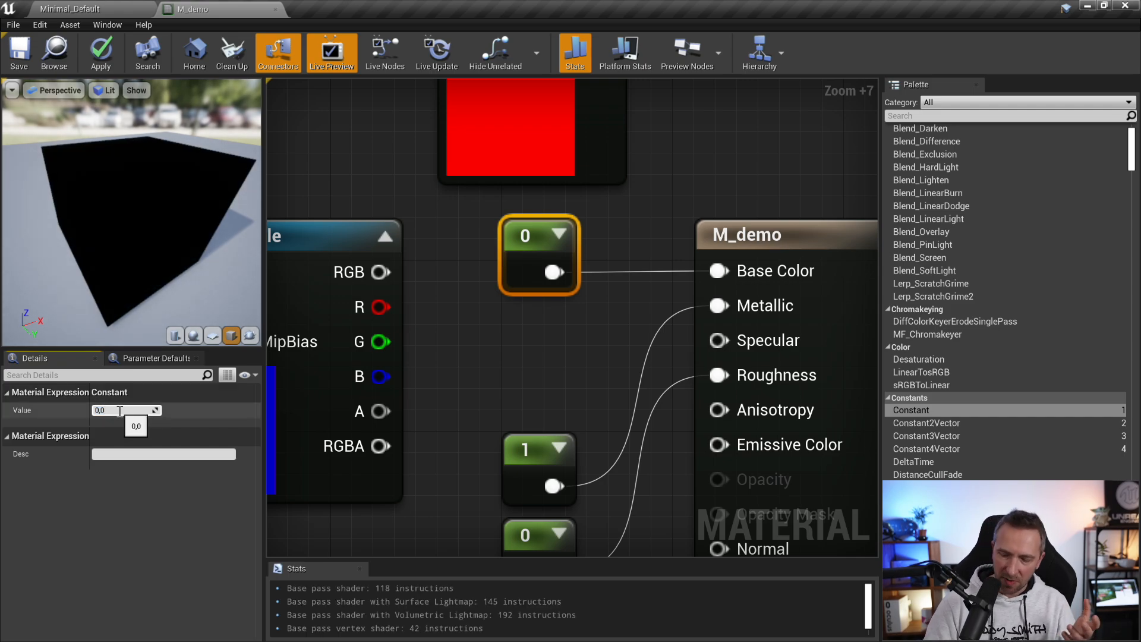
key(ctrl+a)
text(200)
key(Return)
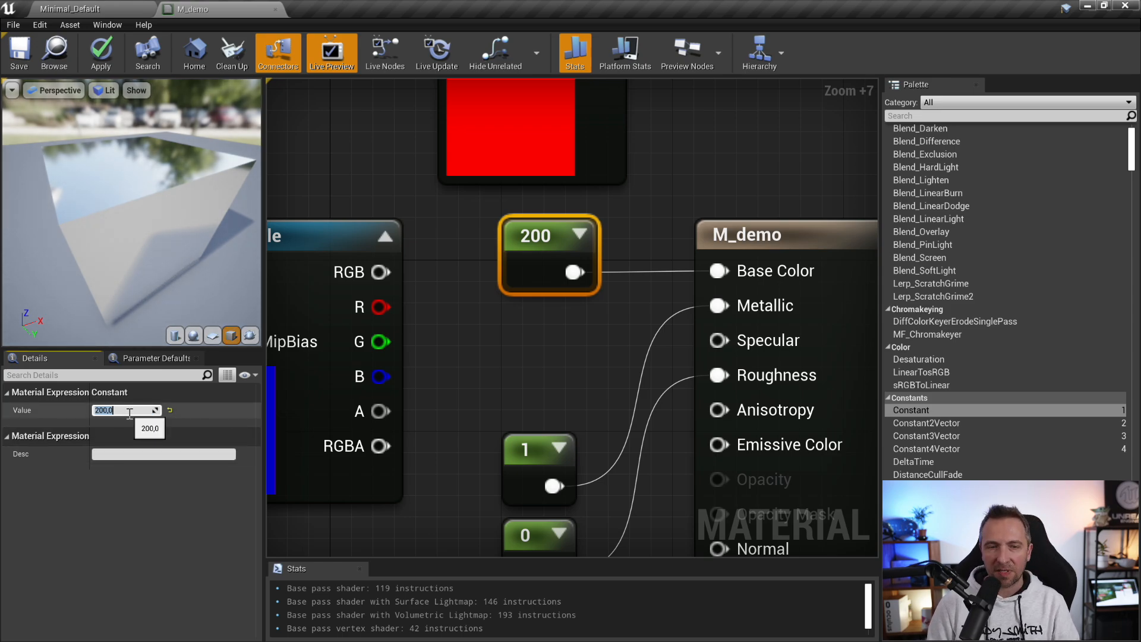
text(1)
key(Return)
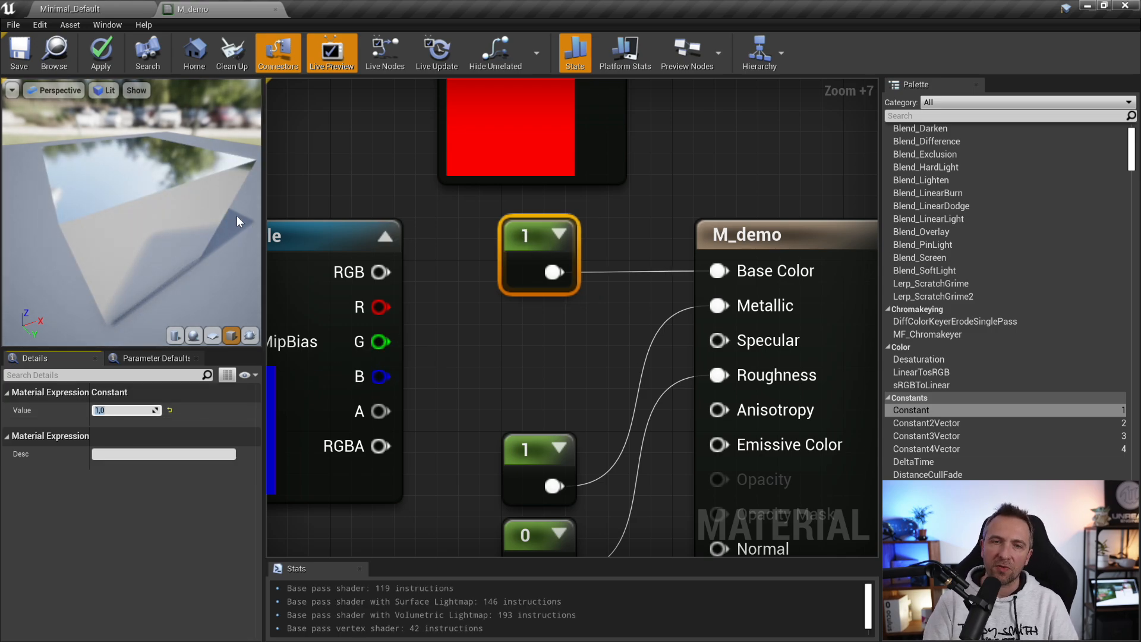
click(636, 255)
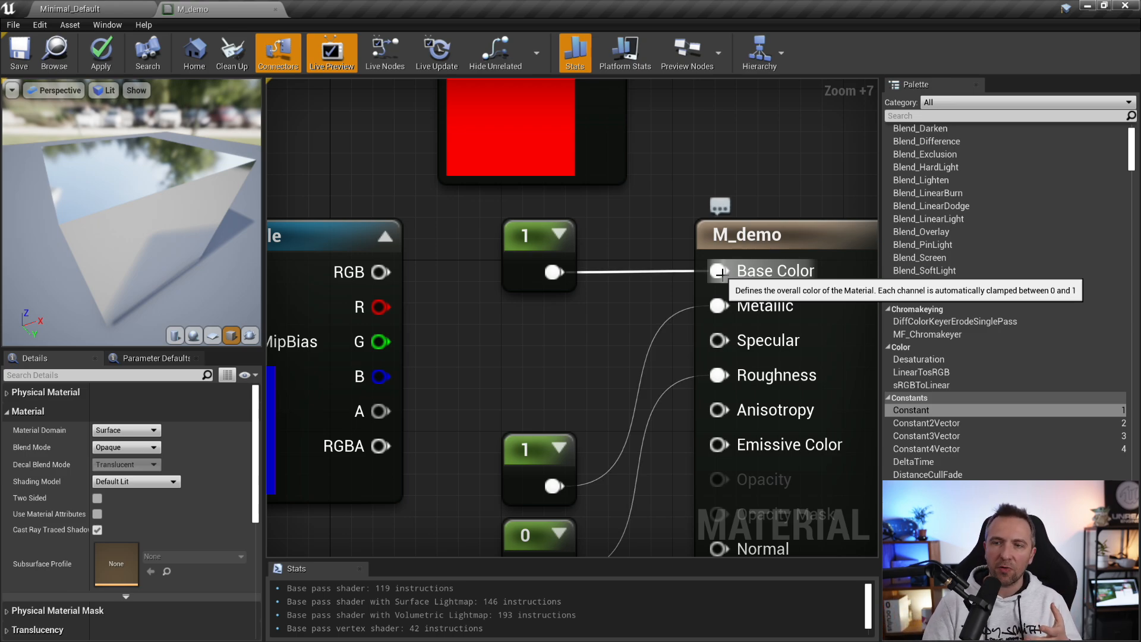
Expand the Base Color constant's color preview and move the node slightly away from M_demo
click(558, 234)
click(526, 236)
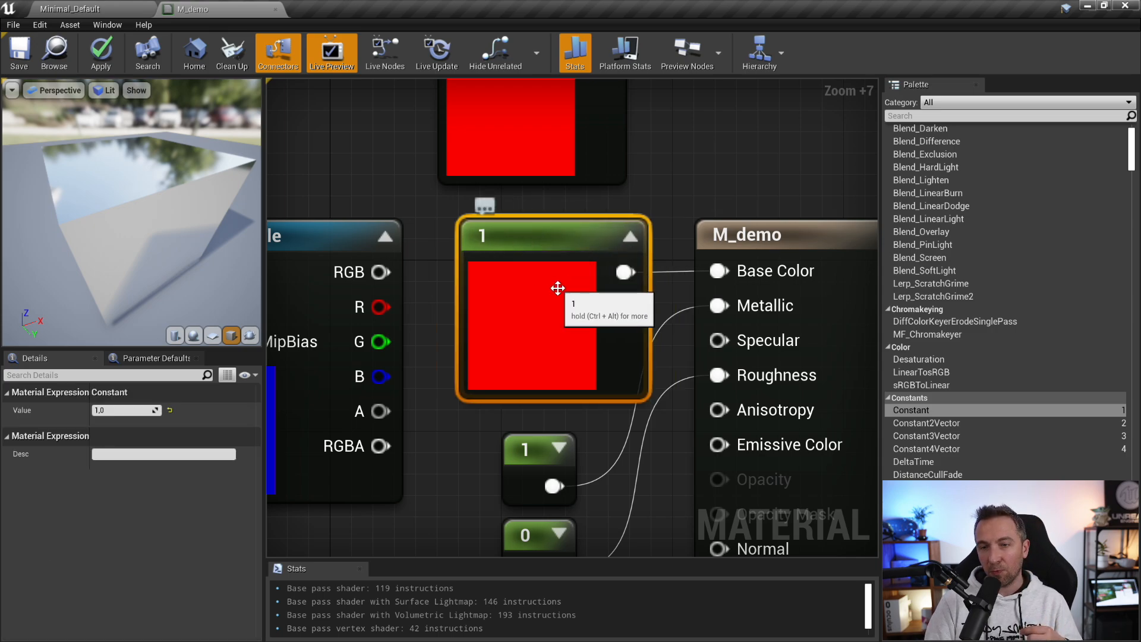
drag(553, 237, 541, 246)
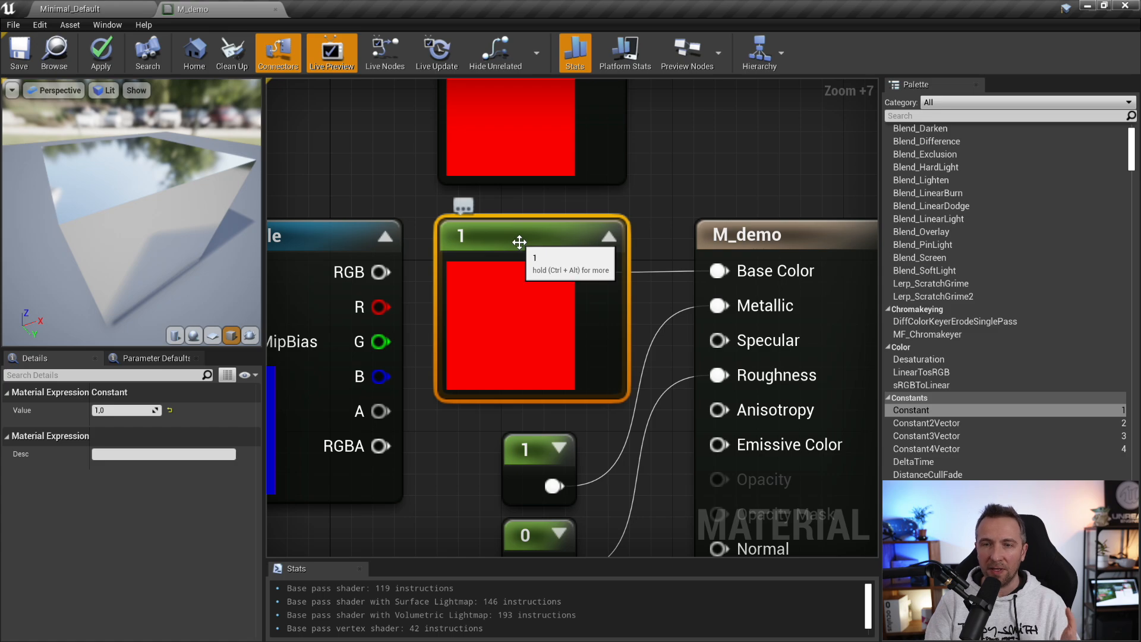
Set the Base Color constant's value to 0.5 and check the cube preview from another angle
click(132, 410)
text(0,5)
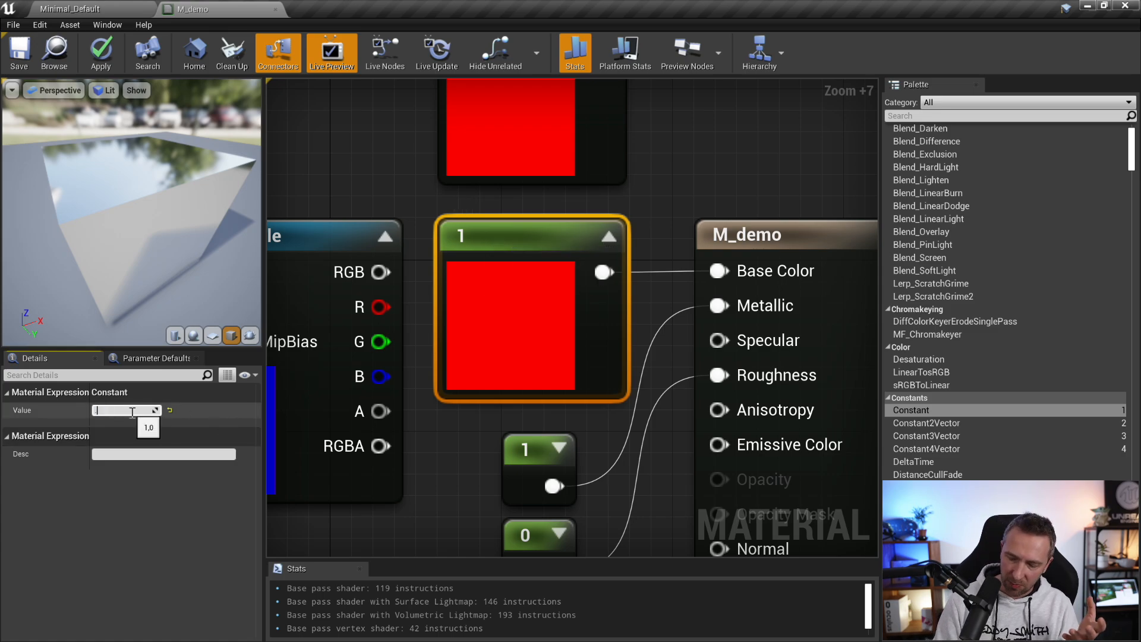
key(Return)
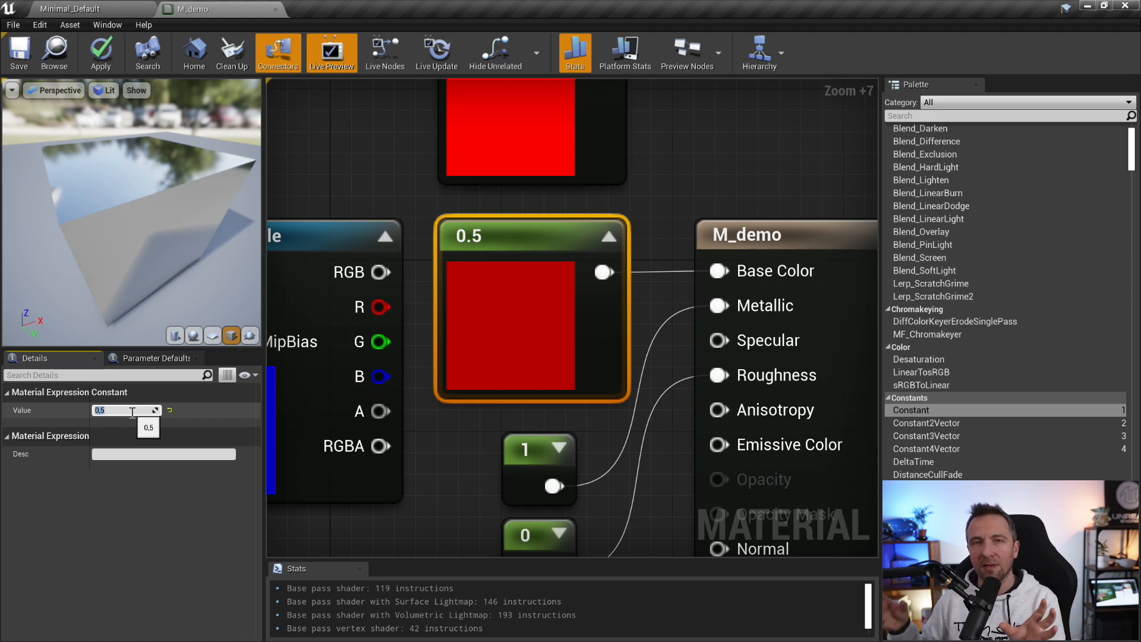
drag(144, 234, 172, 191)
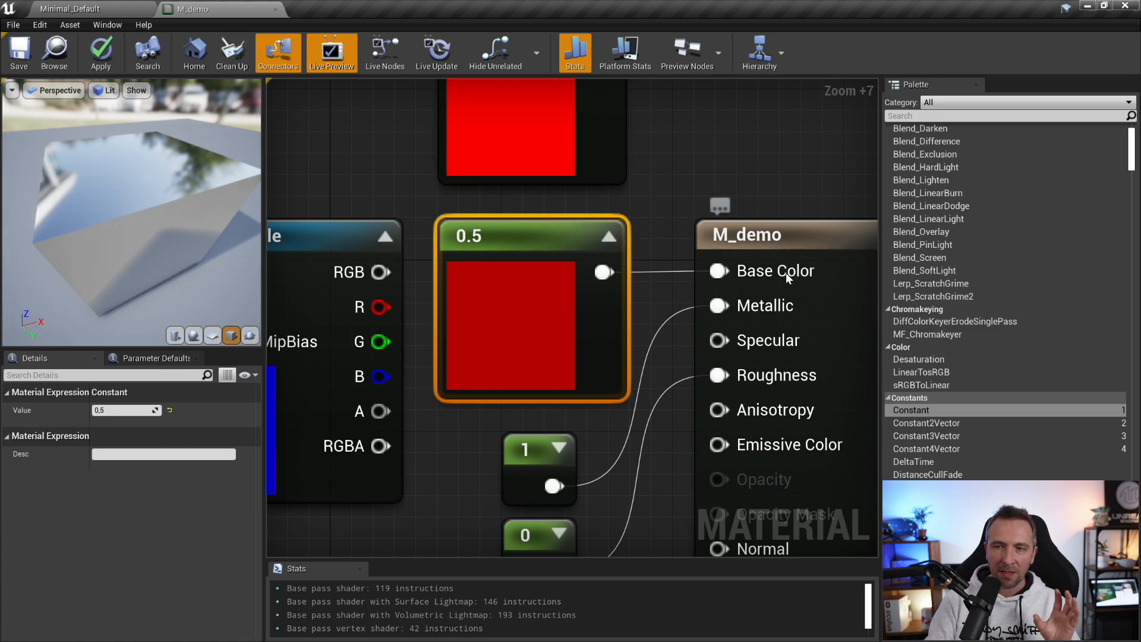
Delete the constant feeding Base Color and connect the Texture Sample's RGB output to Base Color instead
key(Delete)
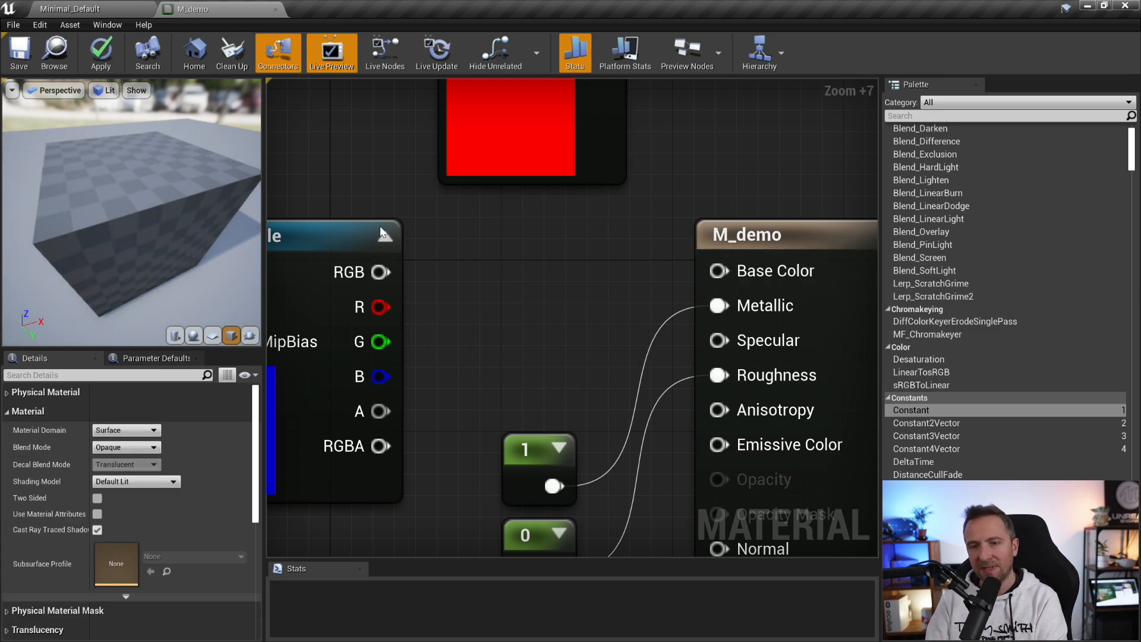
drag(380, 272, 737, 268)
scroll(785, 312, down, 4)
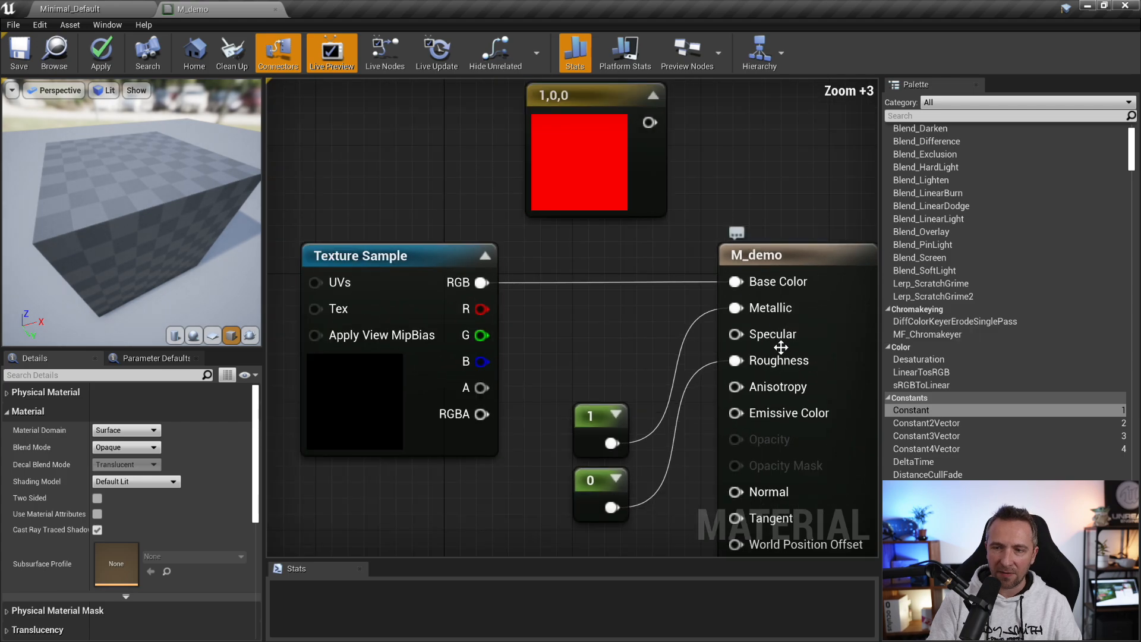
right_drag(777, 349, 756, 269)
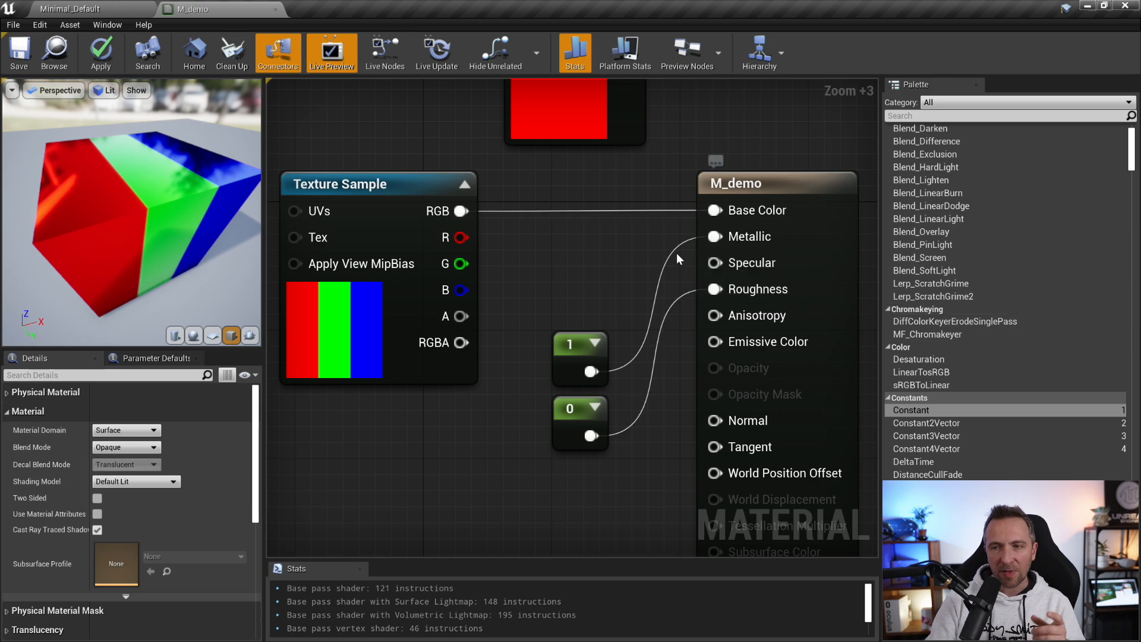
Delete the two constants feeding Metallic and Roughness and inspect the striped cube in the preview
drag(637, 314, 574, 503)
key(Delete)
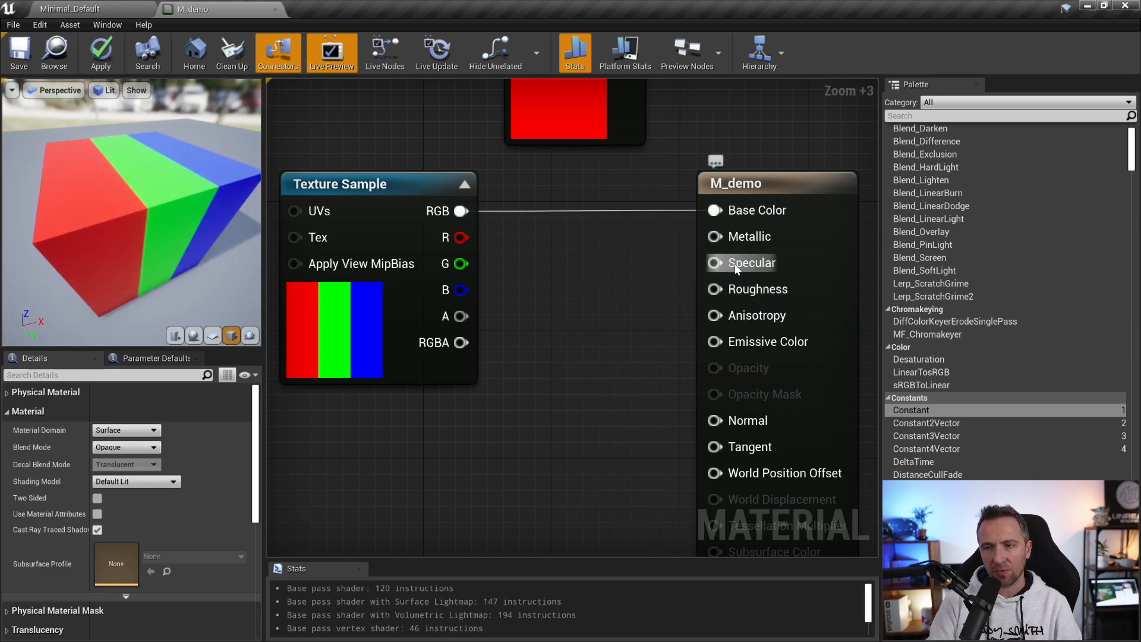
drag(166, 229, 165, 231)
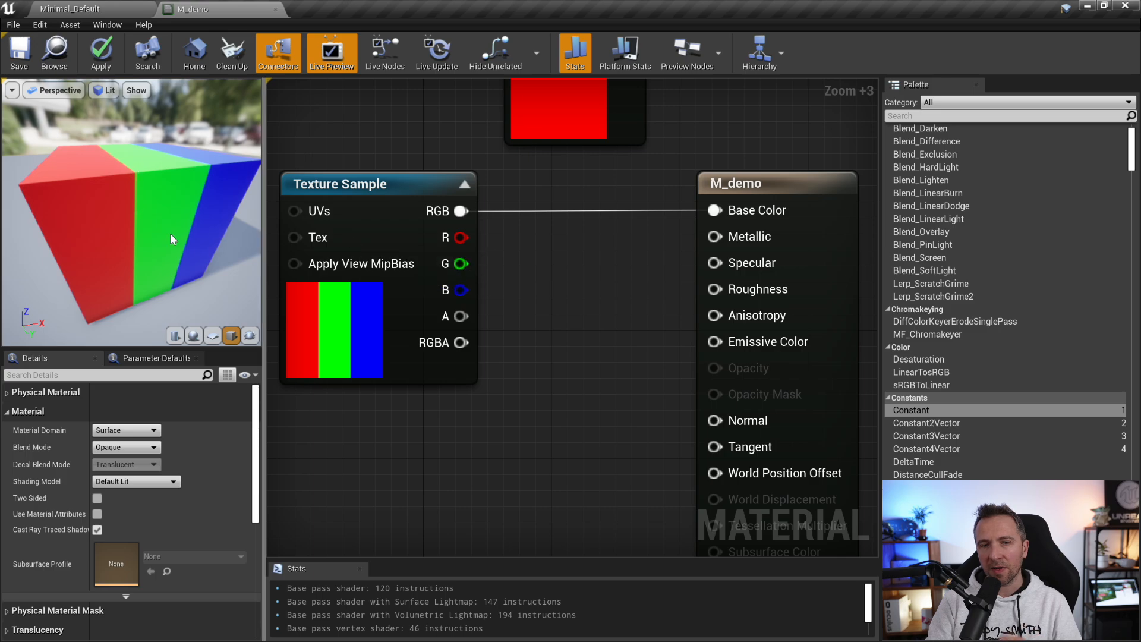
drag(173, 218, 196, 221)
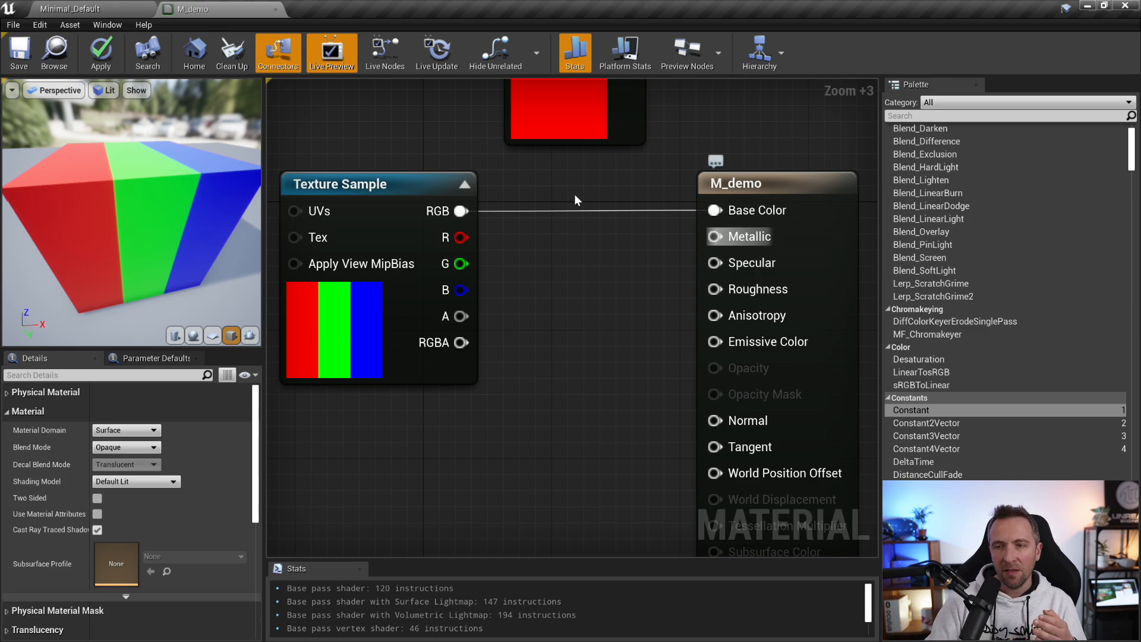
Connect the Texture Sample's R output to Metallic, move the node closer to M_demo and check the preview
drag(460, 237, 726, 238)
drag(726, 237, 726, 238)
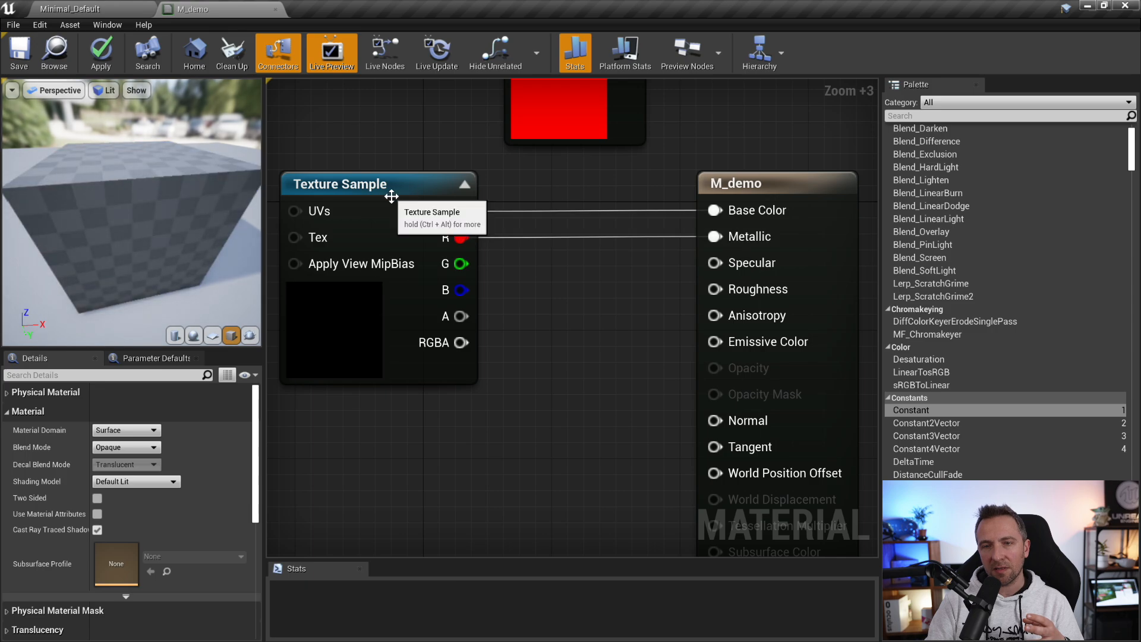
drag(389, 186, 452, 186)
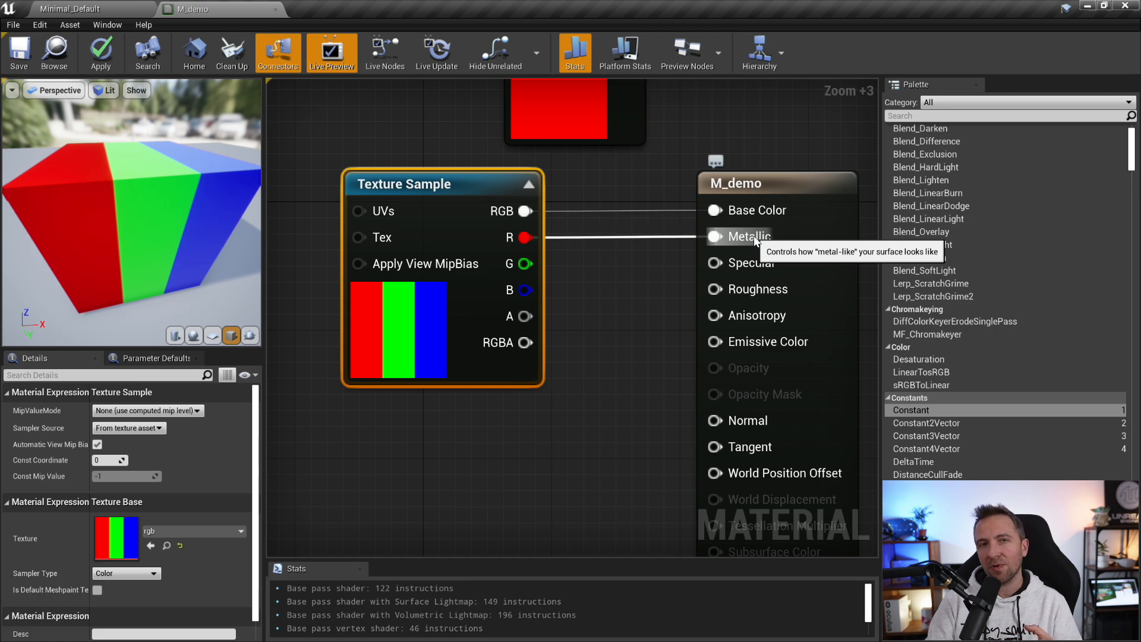
mouse_move(117, 177)
mouse_down()
mouse_move(136, 193)
mouse_move(104, 178)
mouse_move(122, 184)
mouse_up()
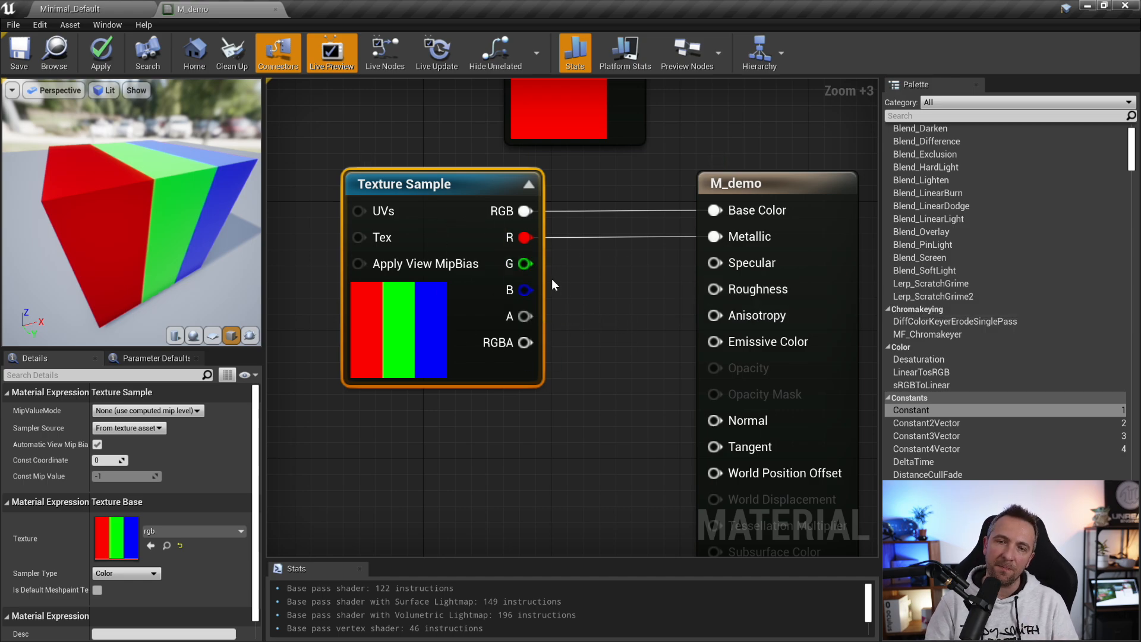
Connect the Texture Sample's G output to Roughness and inspect the reflections on the cube's colored stripes
drag(523, 266, 636, 343)
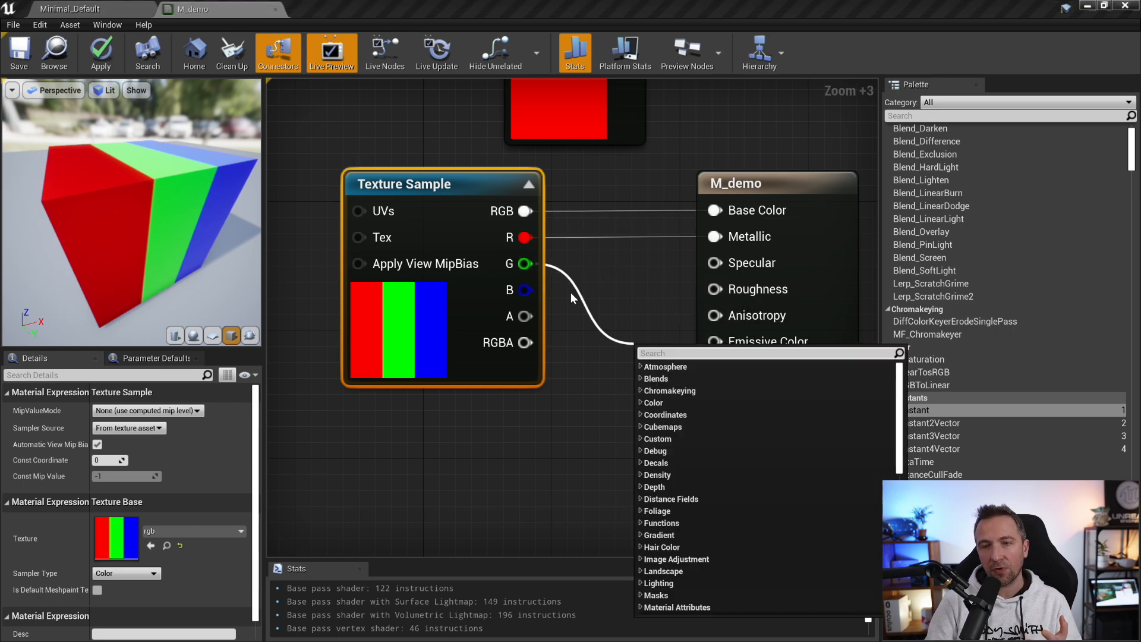
click(570, 293)
drag(527, 266, 720, 289)
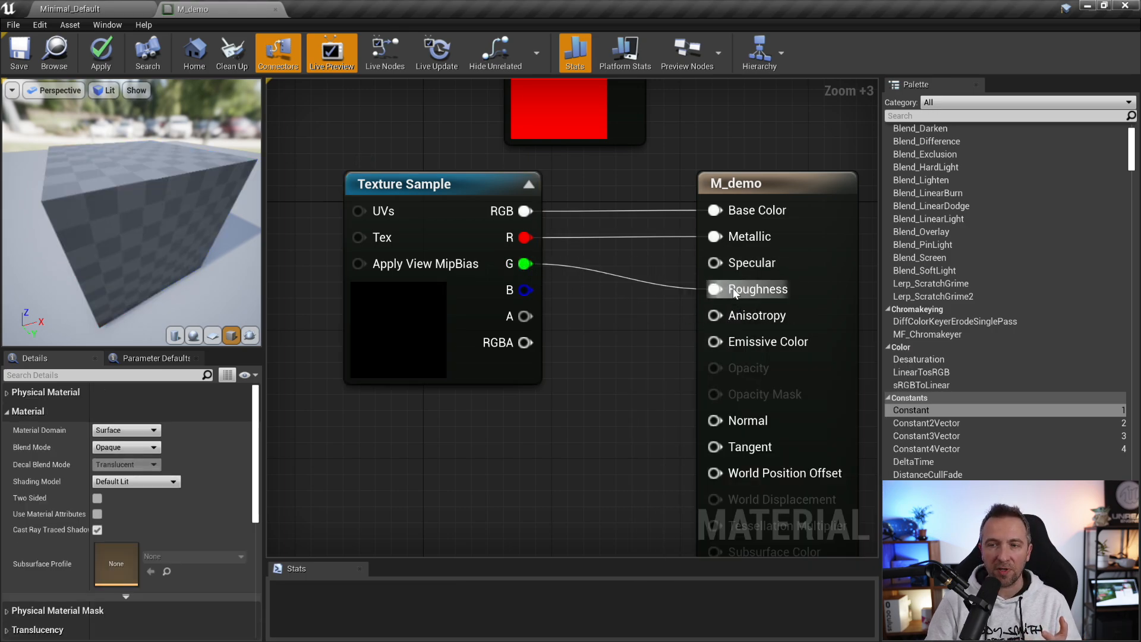
mouse_move(132, 213)
mouse_down()
mouse_move(135, 261)
mouse_move(128, 225)
mouse_move(139, 205)
mouse_move(132, 223)
mouse_move(178, 226)
mouse_move(166, 202)
mouse_move(140, 219)
mouse_up()
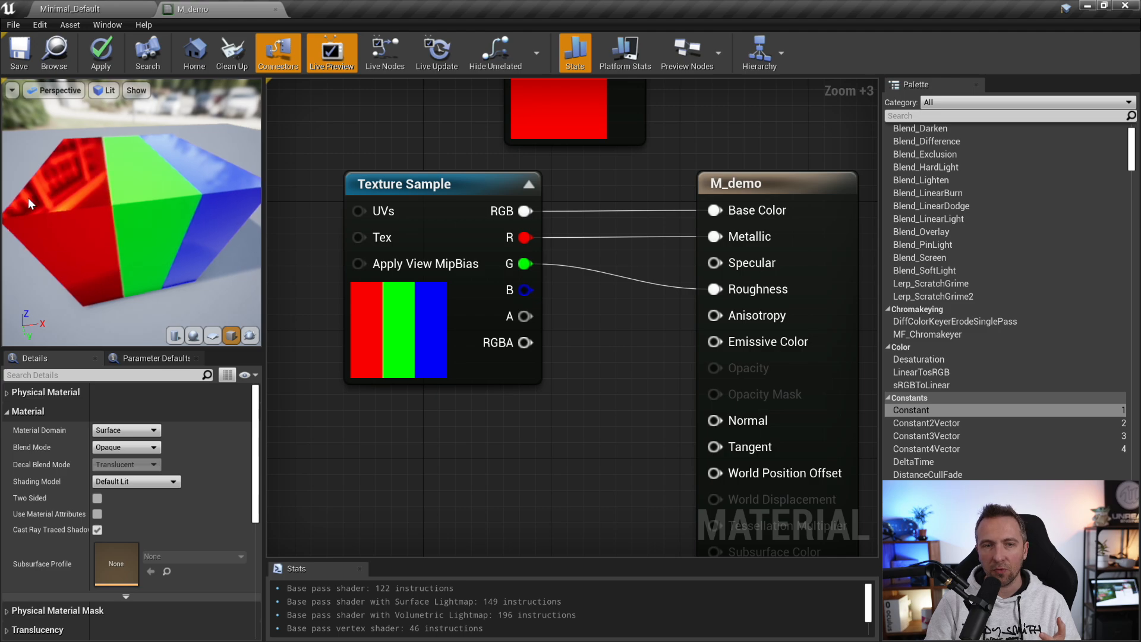
drag(203, 173, 235, 194)
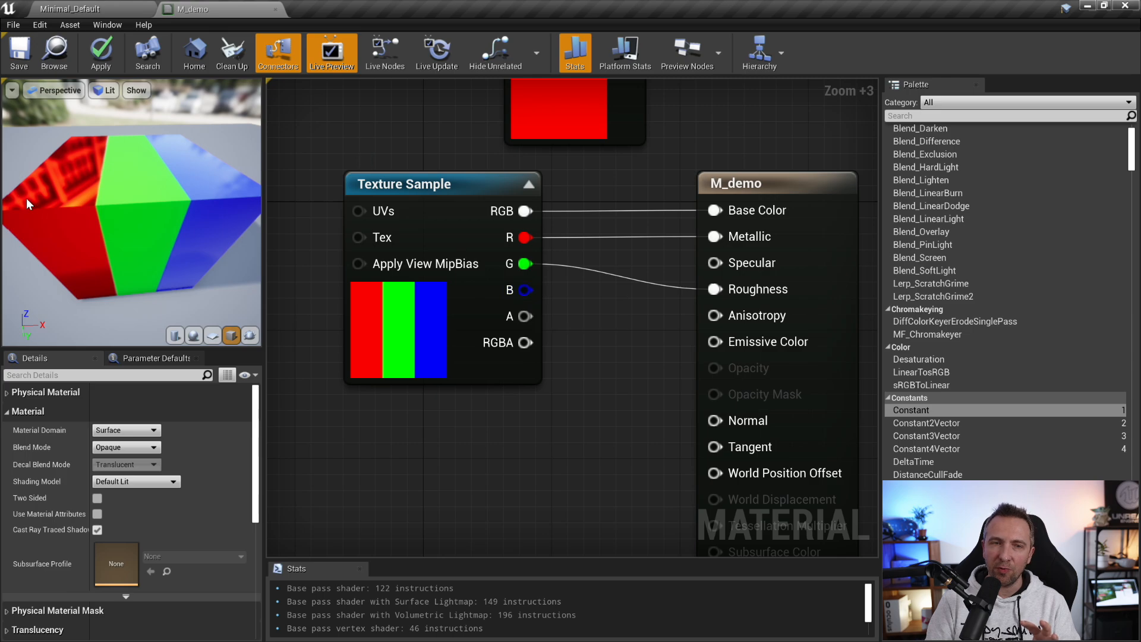
drag(149, 183, 190, 193)
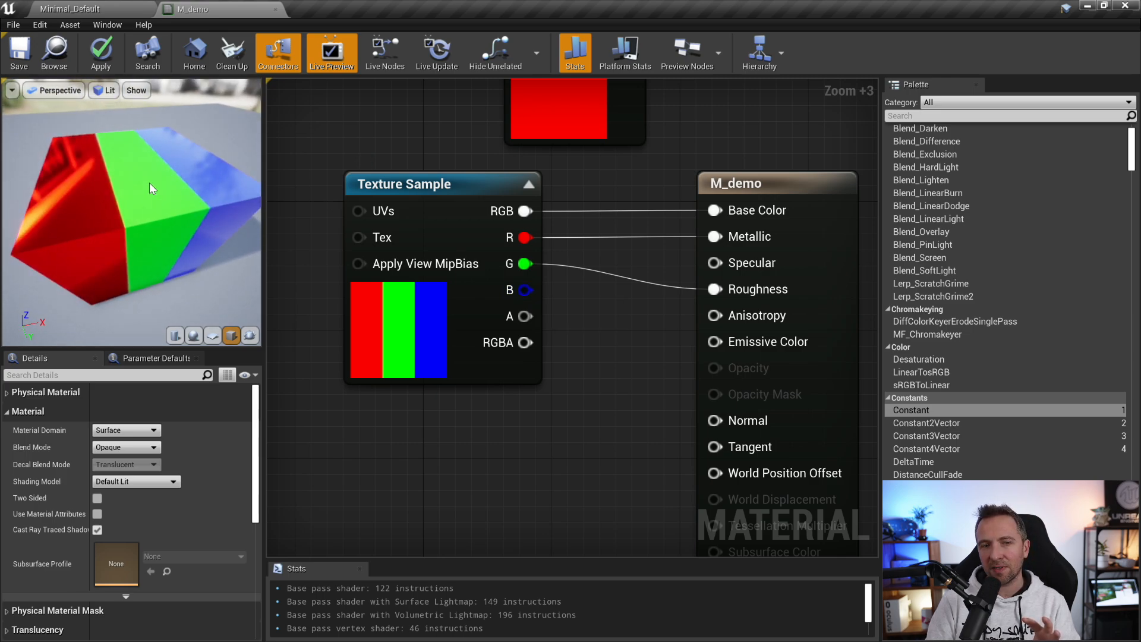
Drive Roughness with the Texture Sample's B output instead and check the cube from several angles
drag(525, 290, 724, 290)
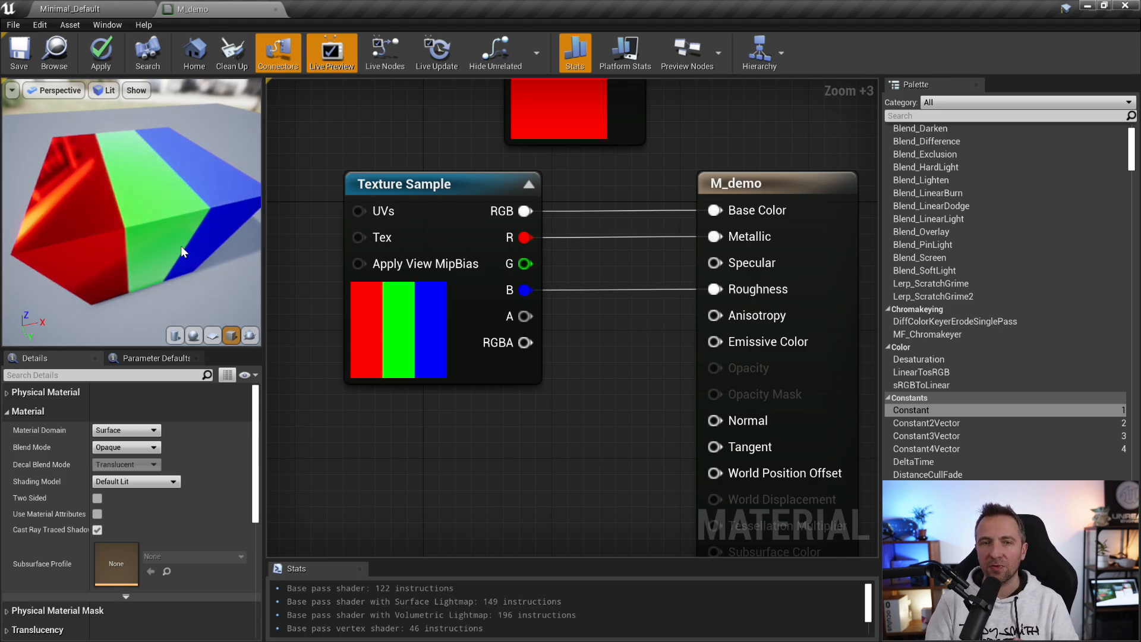
drag(181, 247, 232, 212)
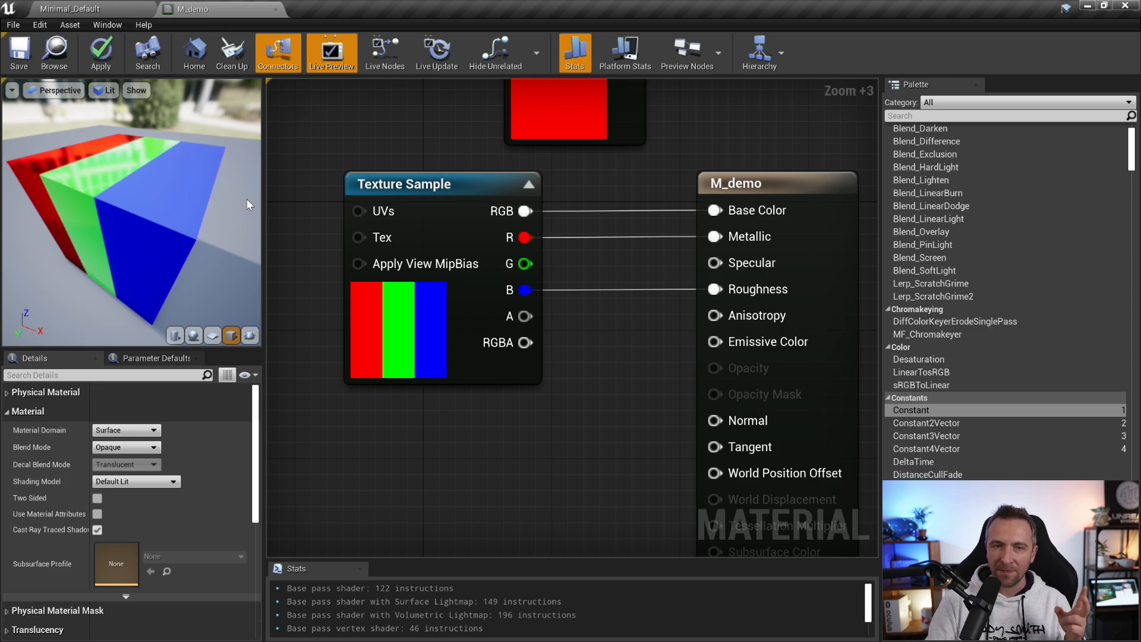
drag(106, 177, 151, 178)
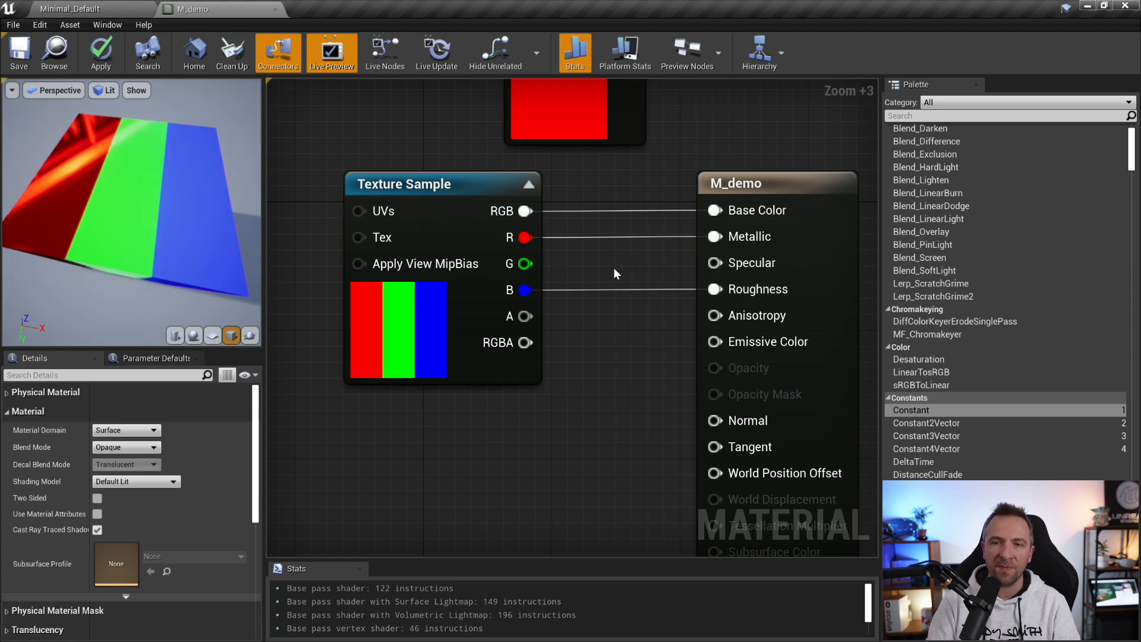
Move the Texture Sample farther from M_demo and place an Add node in the gap between them
right_drag(613, 267, 589, 261)
drag(443, 180, 394, 183)
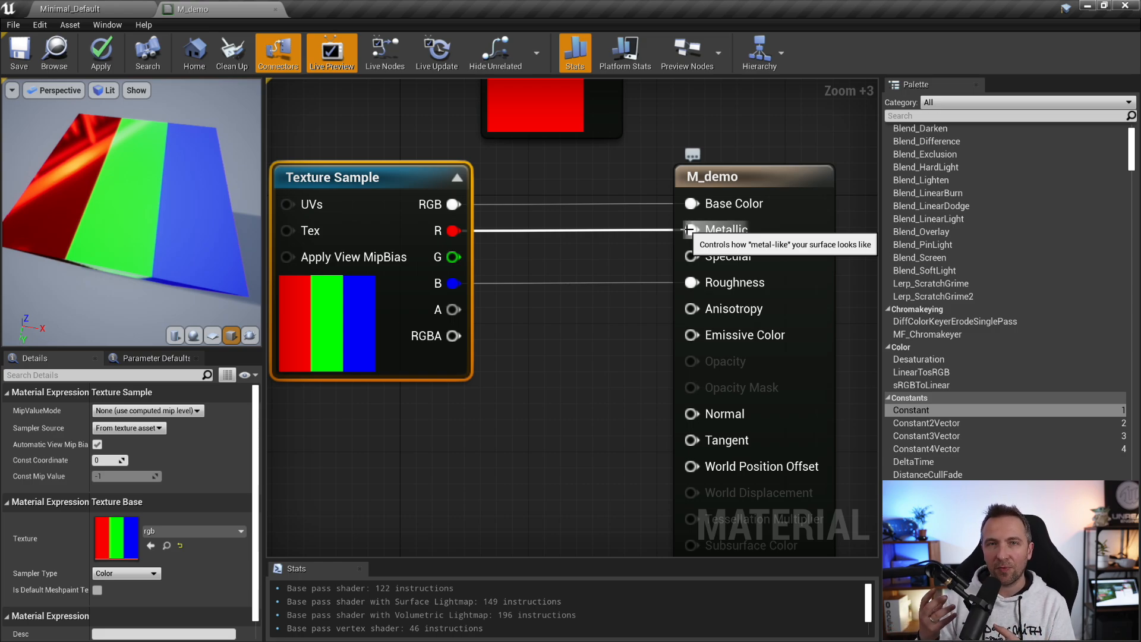
right_click(534, 255)
text(add)
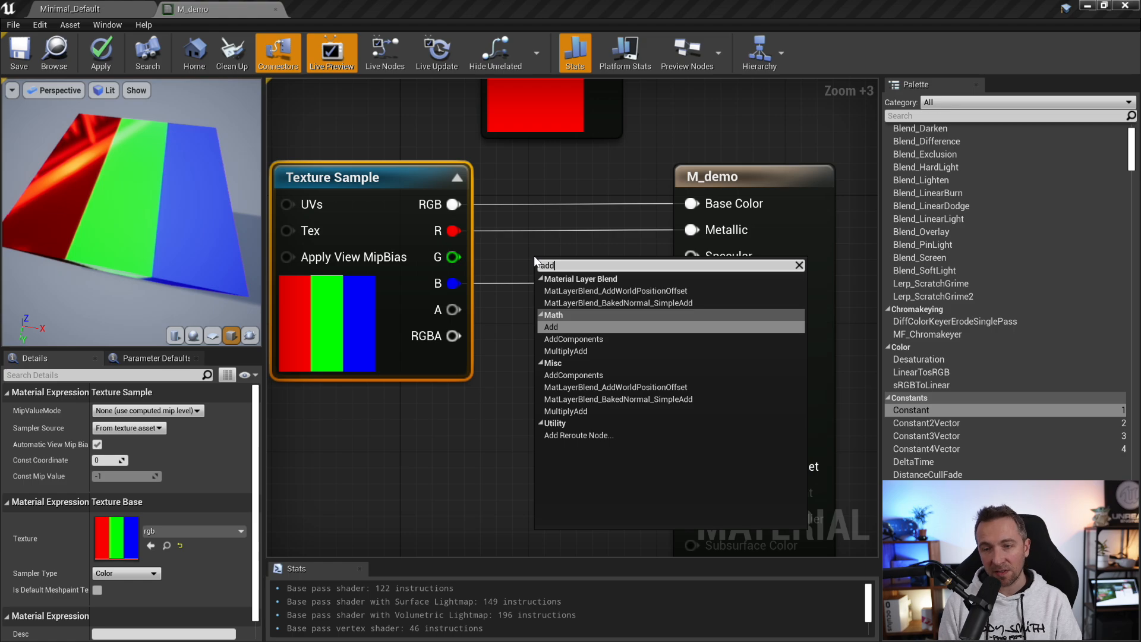
key(Return)
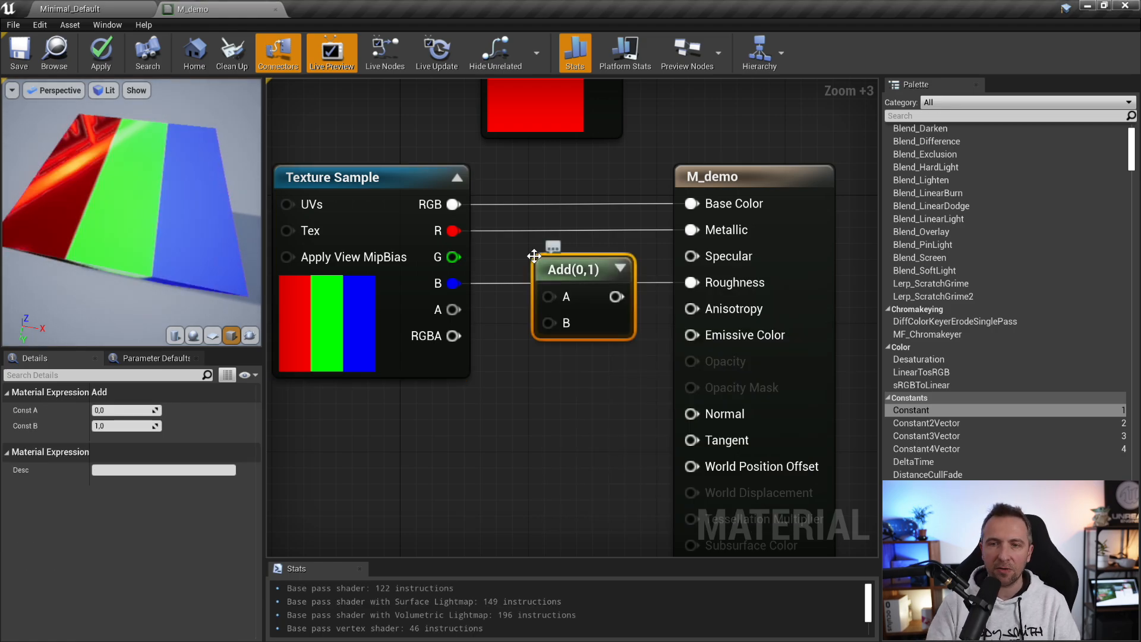
drag(572, 282, 551, 318)
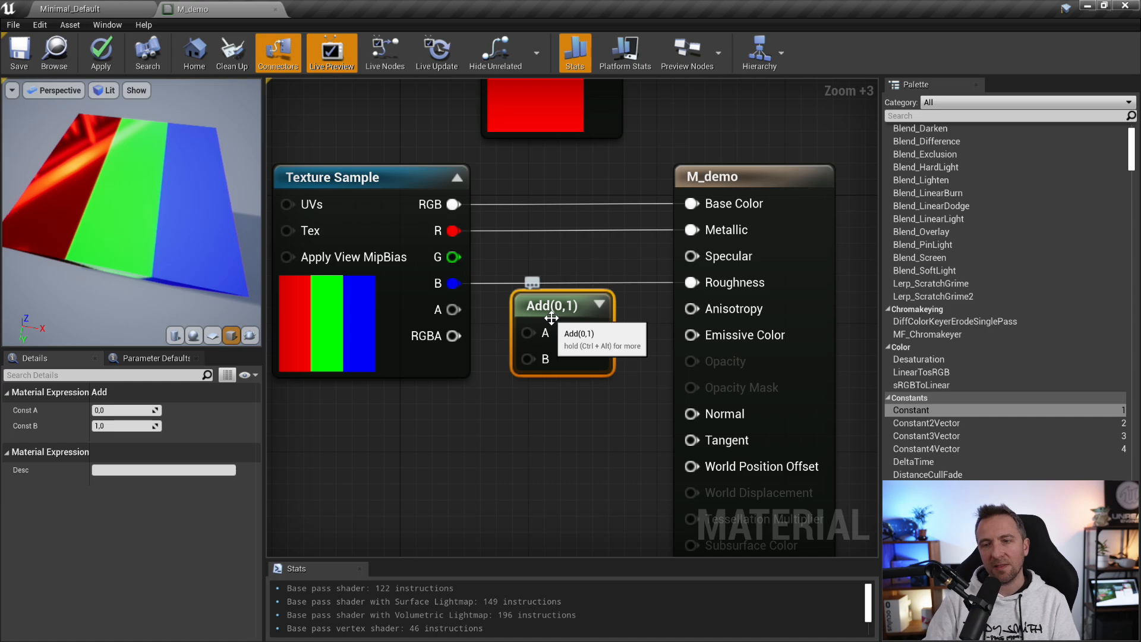
Feed the Texture Sample's G and B outputs through the Add node's A and B inputs into Roughness, aligning the node
drag(594, 333, 688, 284)
drag(555, 309, 584, 292)
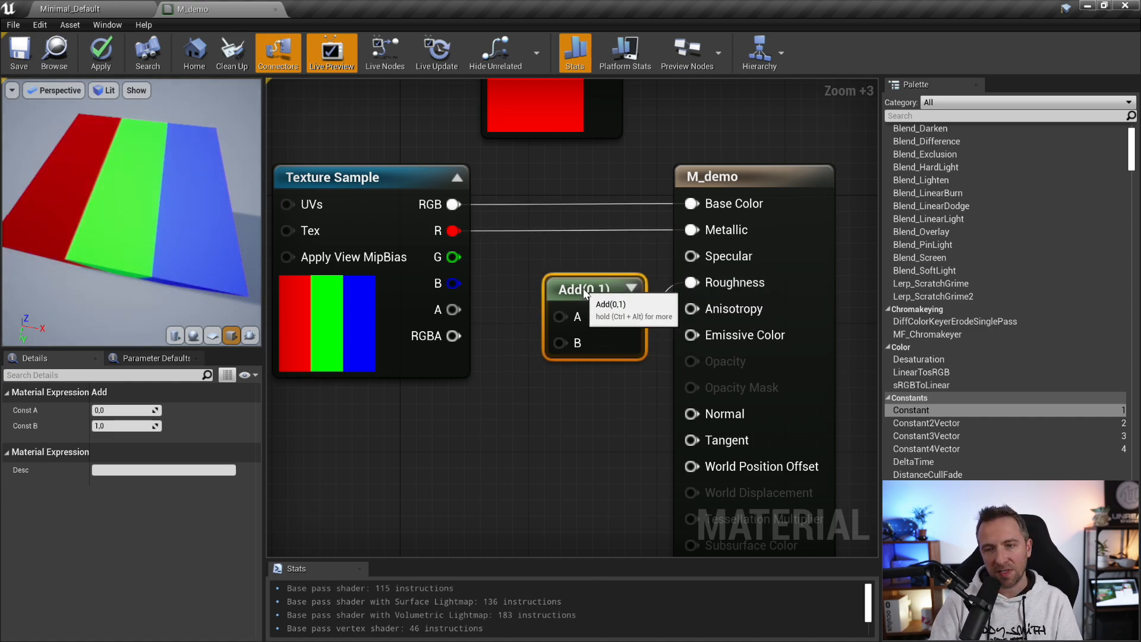
drag(454, 256, 561, 316)
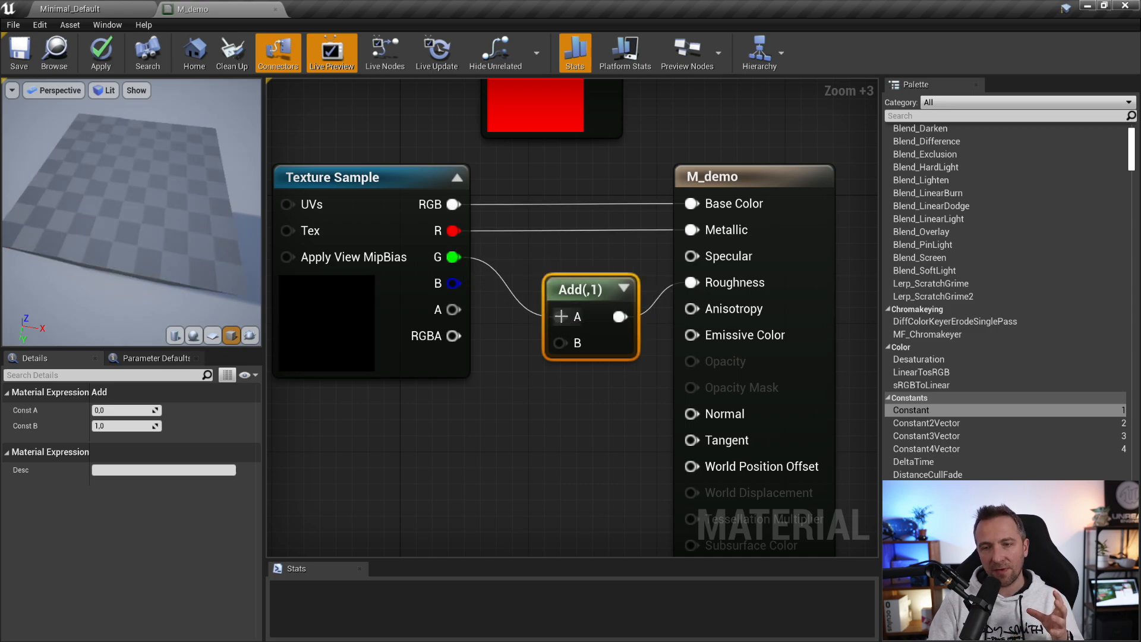
drag(454, 283, 564, 344)
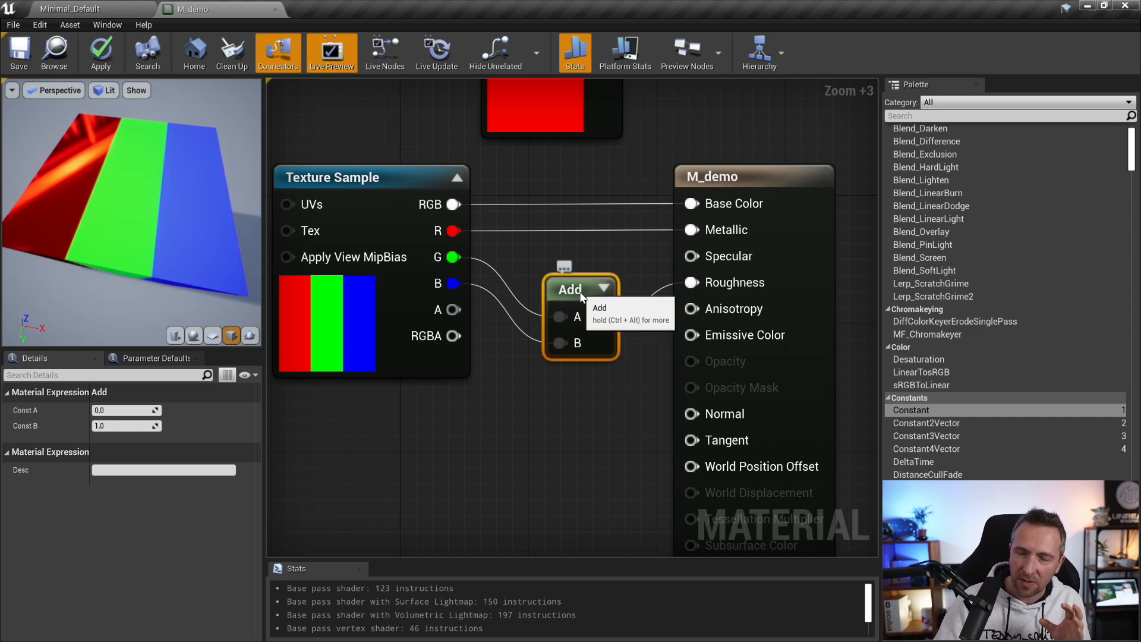
drag(573, 301, 557, 270)
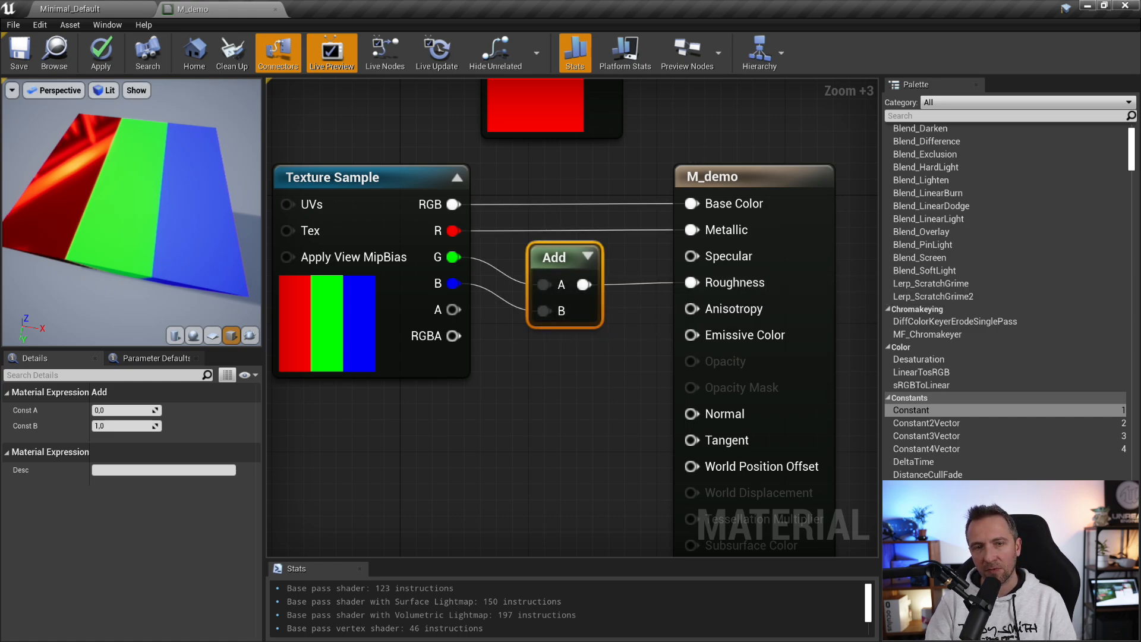
drag(173, 125, 179, 216)
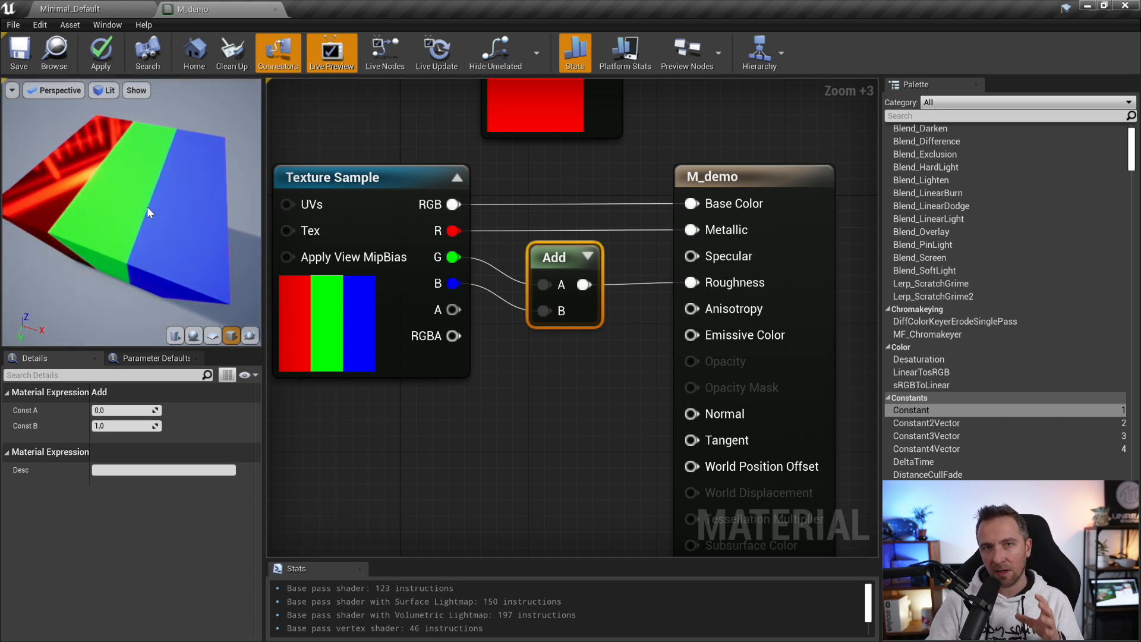
Examine the cube preview and review the Add node's channel connections along with M_demo's full list of inputs
drag(147, 206, 197, 179)
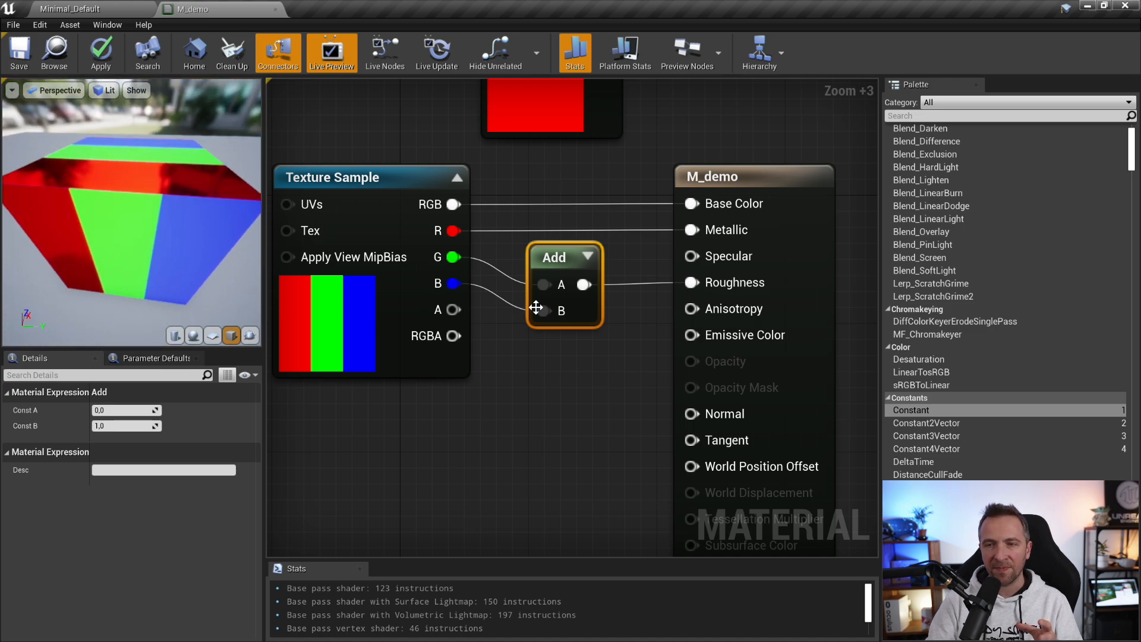
scroll(535, 306, down, 5)
scroll(506, 286, up, 4)
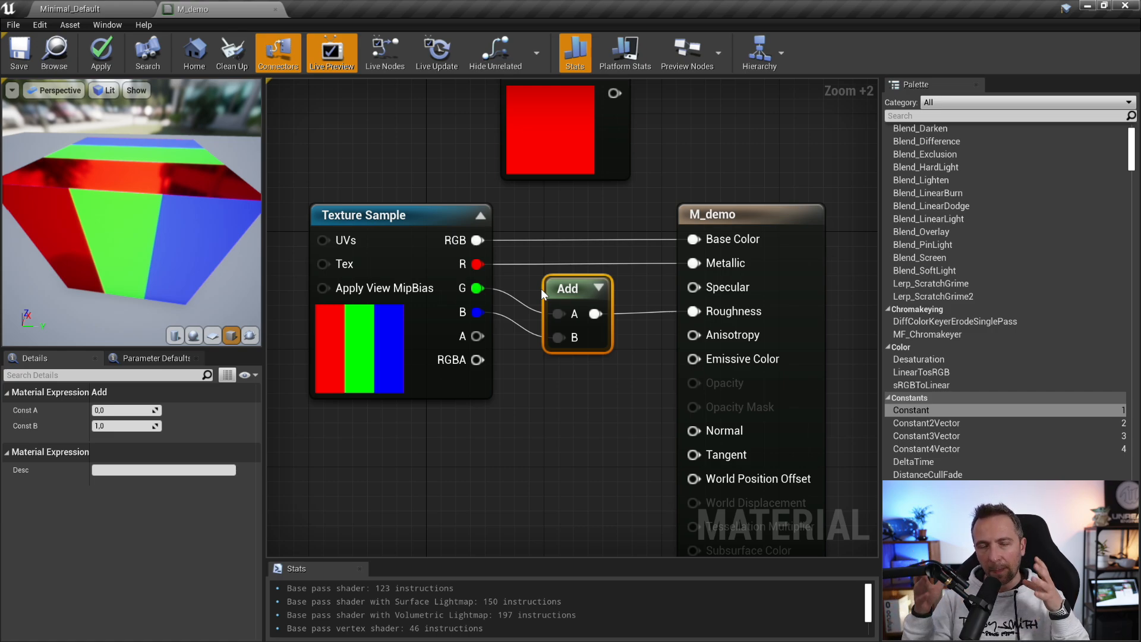
right_drag(733, 339, 749, 201)
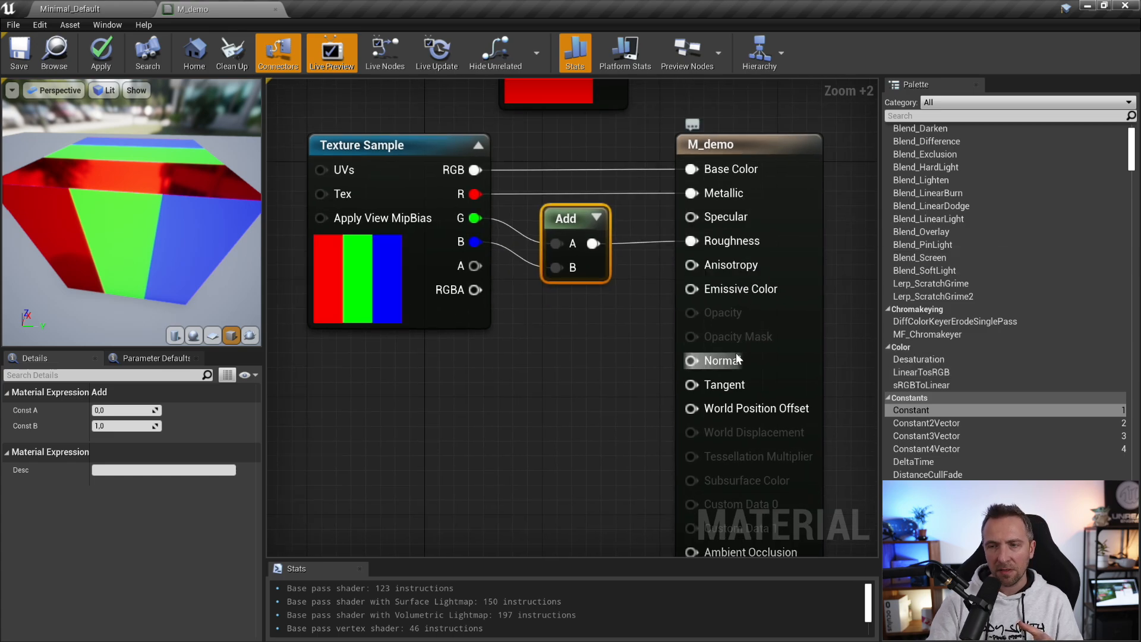
right_drag(740, 333, 739, 217)
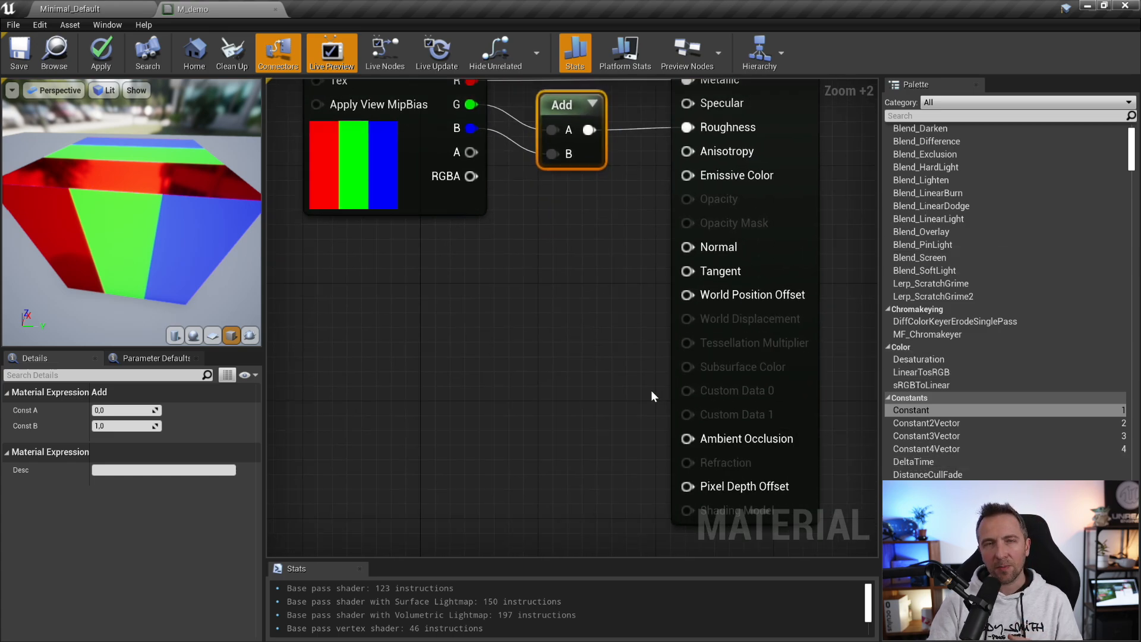
right_drag(599, 328, 637, 444)
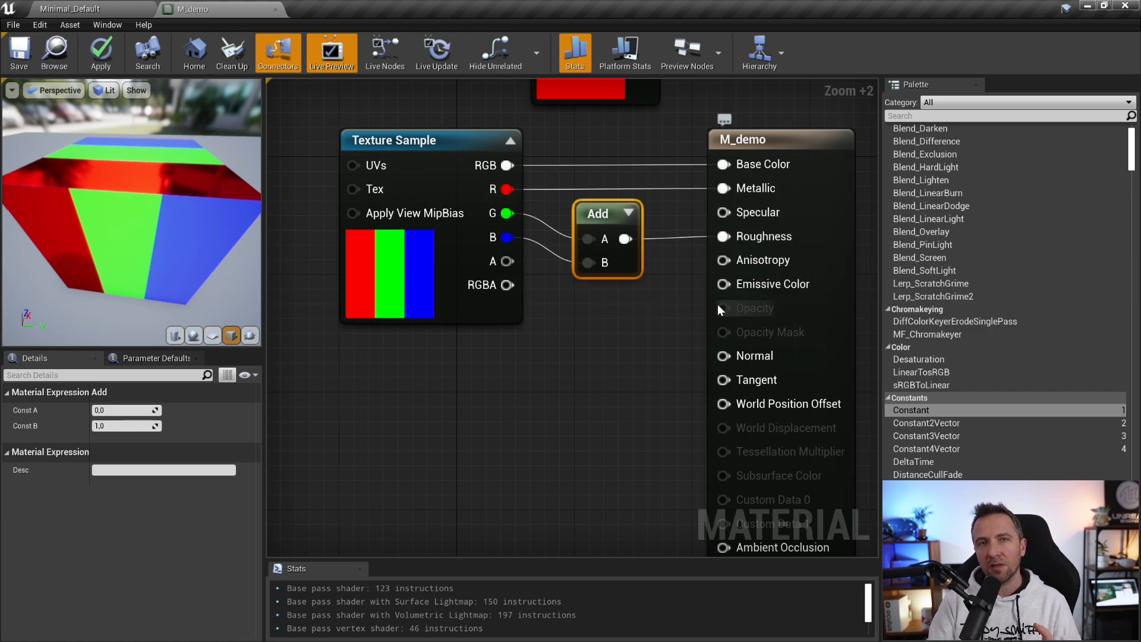
scroll(588, 391, down, 2)
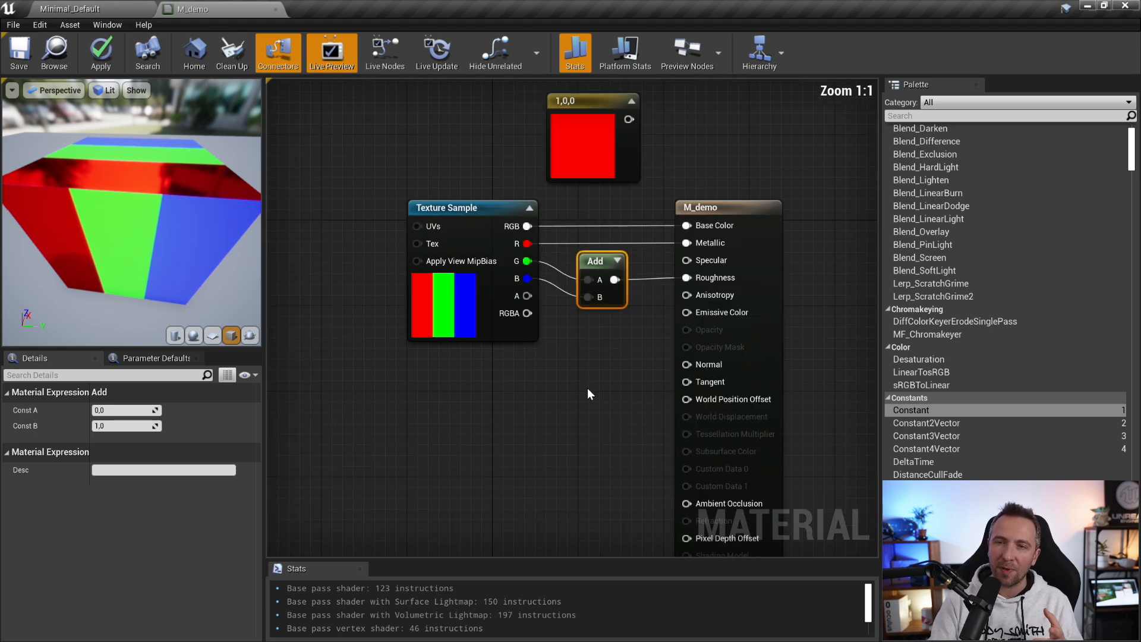
right_drag(530, 375, 536, 318)
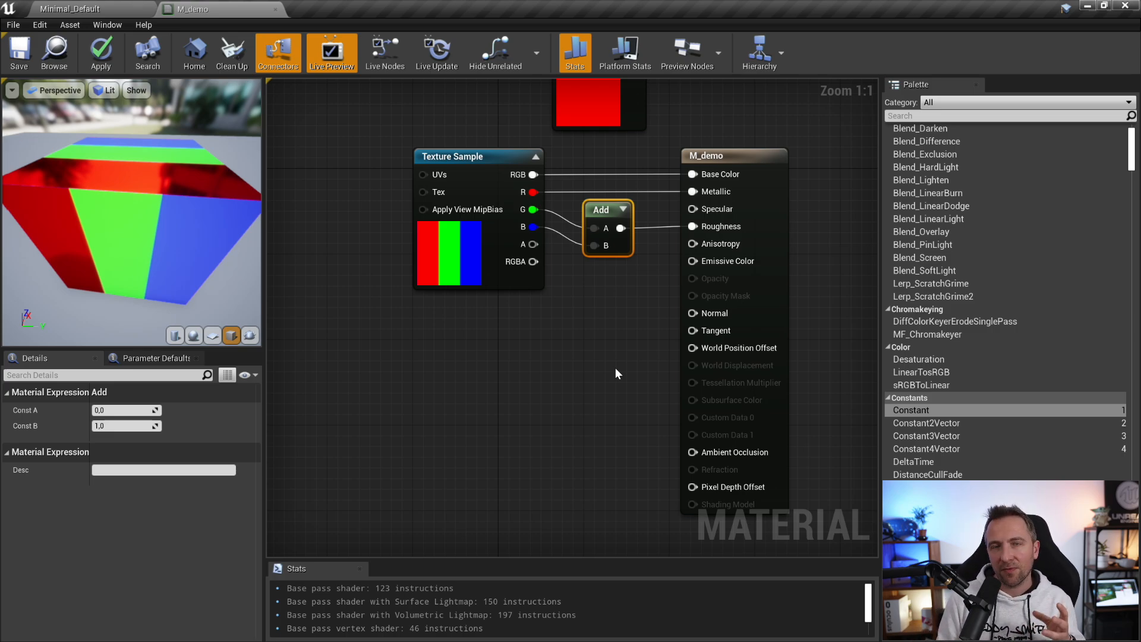
Bring the radial texture from the Content Browser into the M_demo graph as a Texture Sample below the rgb one
click(101, 8)
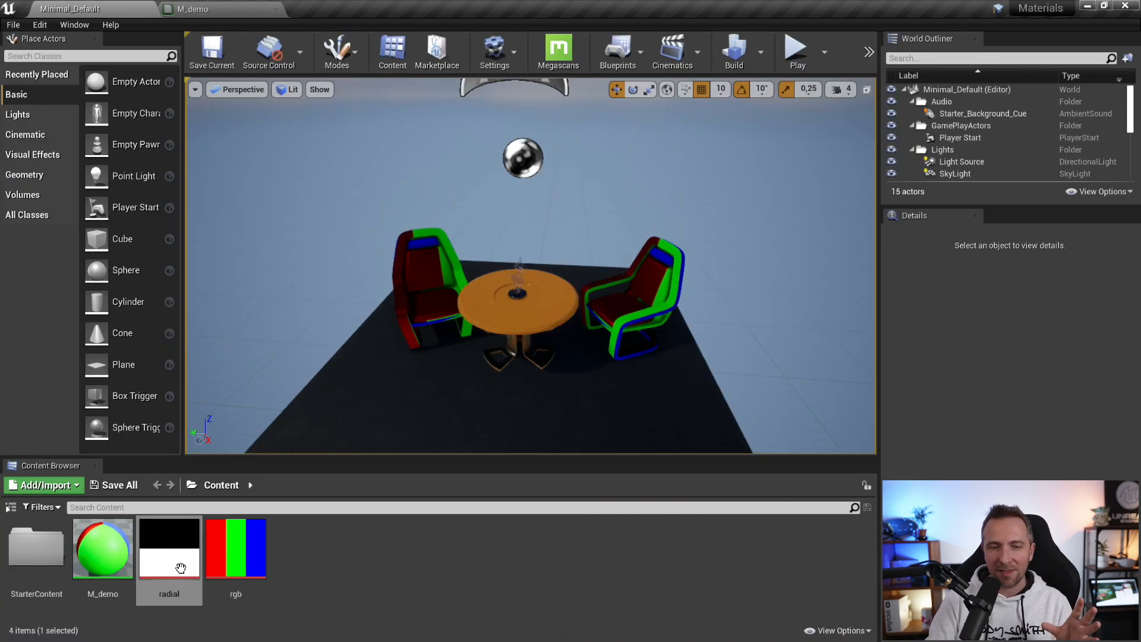
mouse_move(169, 556)
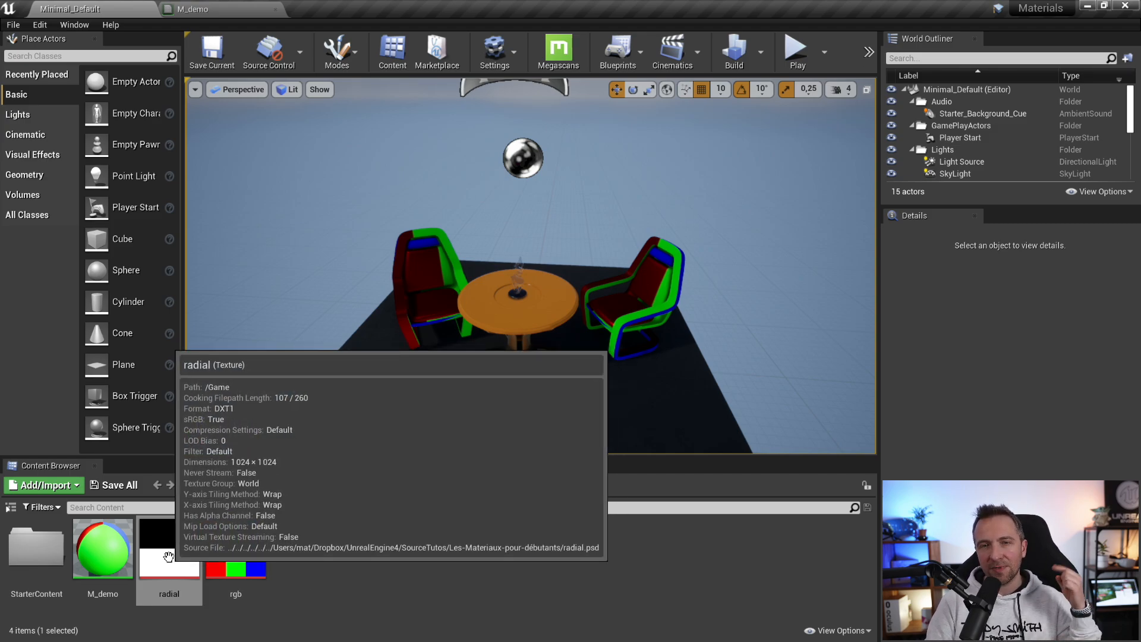
drag(169, 556, 474, 333)
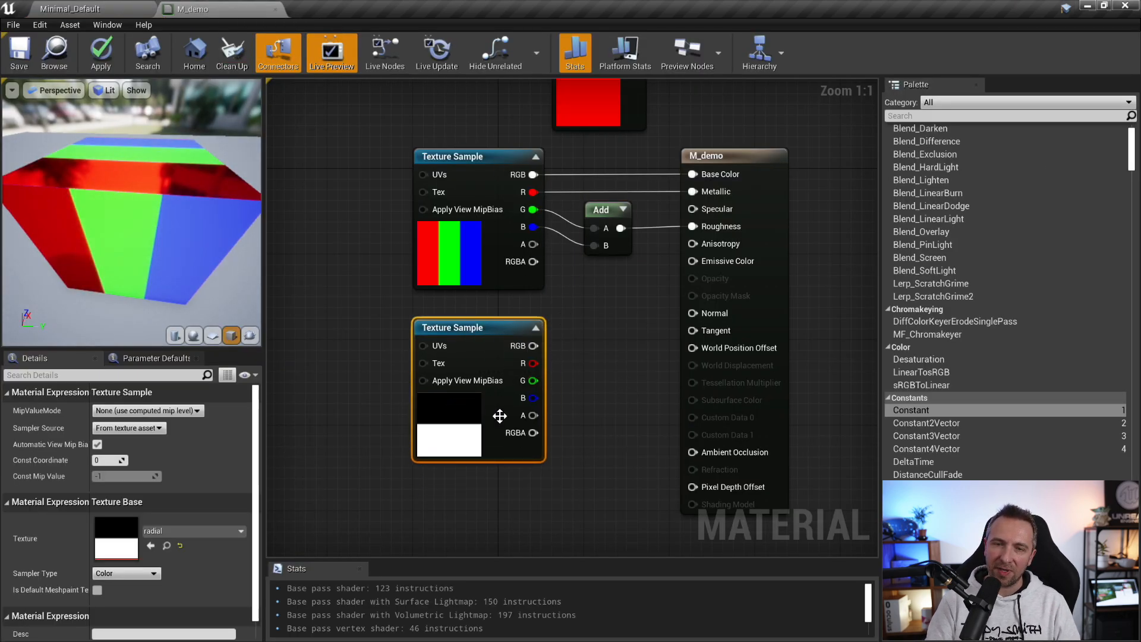
mouse_move(592, 378)
right_down()
mouse_move(611, 369)
mouse_move(597, 373)
right_up()
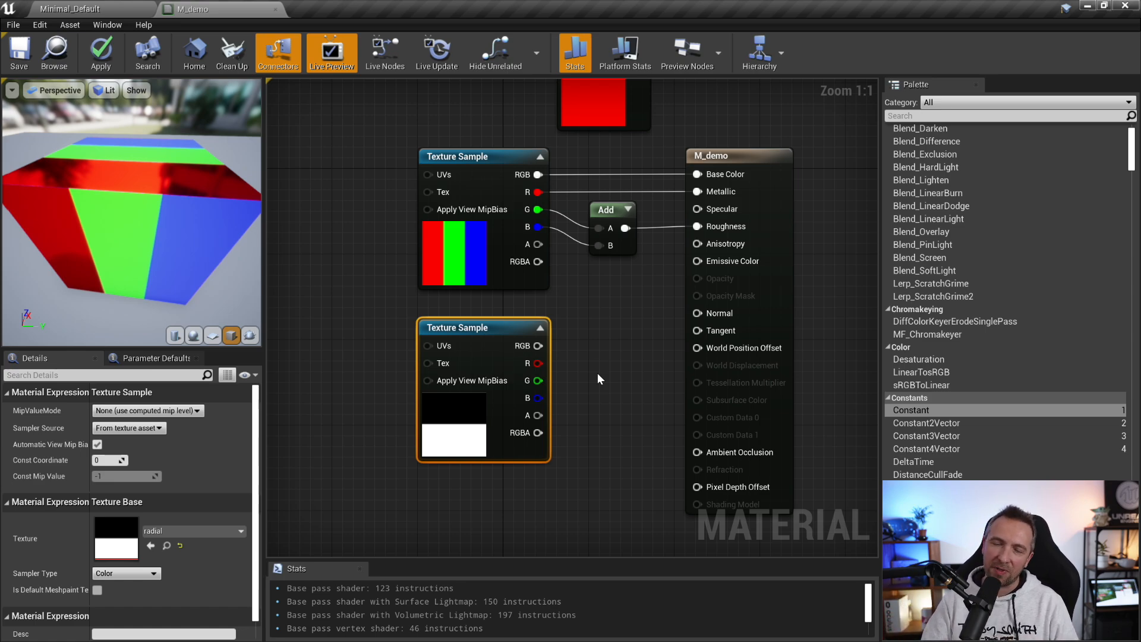
Delete the Add node feeding Roughness and turn the preview cube to face its three colored stripes
drag(612, 220, 622, 231)
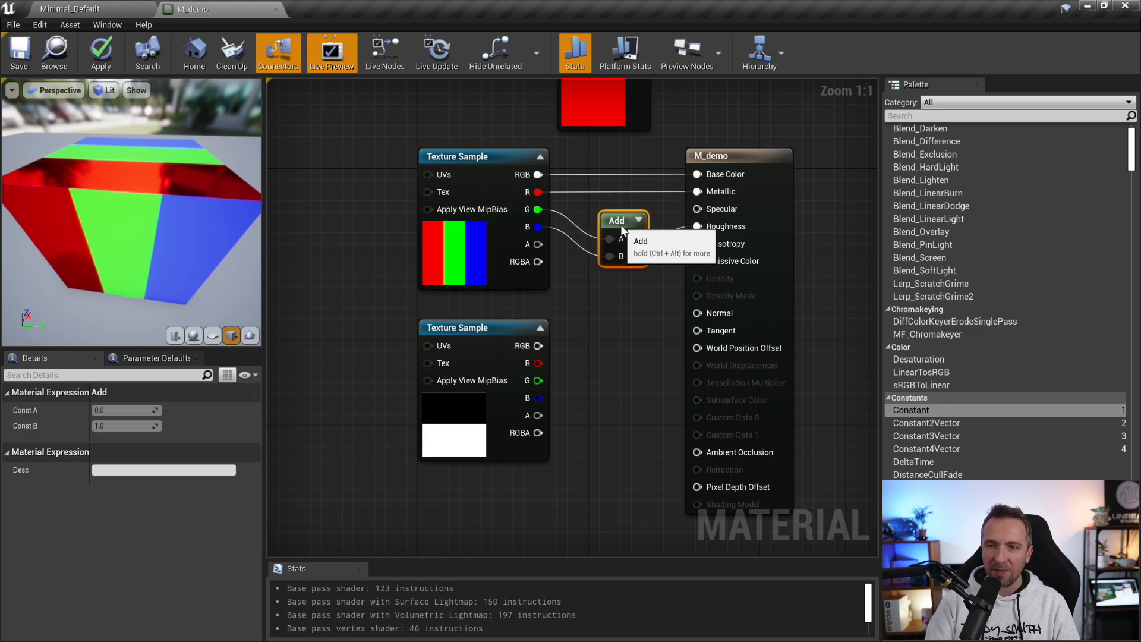
key(Delete)
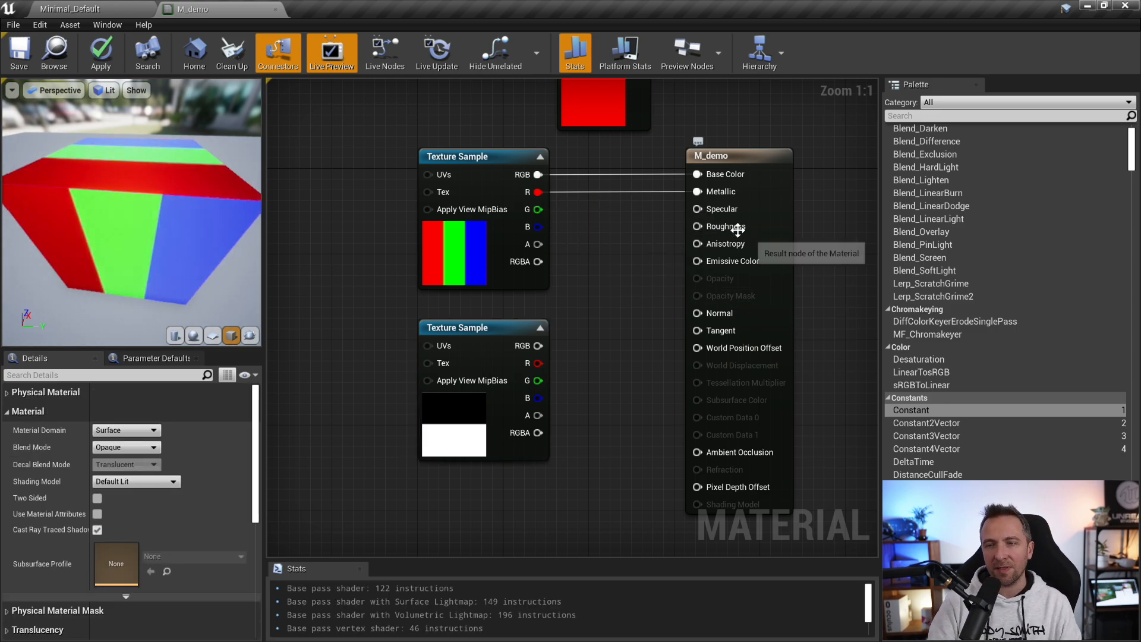
drag(146, 283, 141, 218)
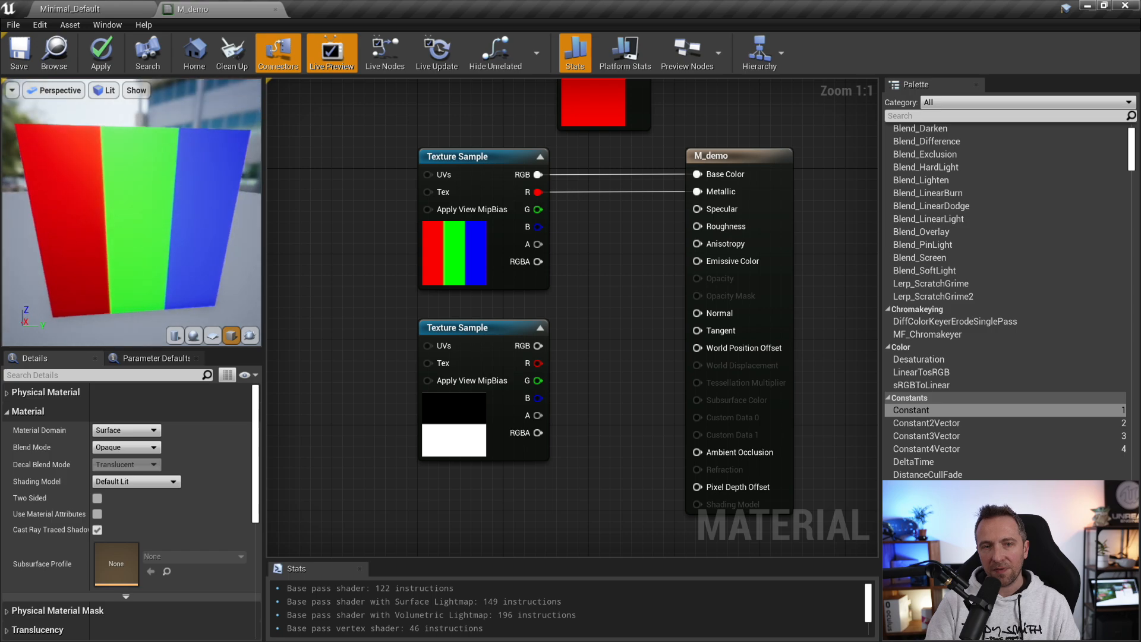
Move the radial Texture Sample slightly lower, connect its RGB output to Roughness, and check the cube's reflections from several angles
drag(468, 338, 468, 352)
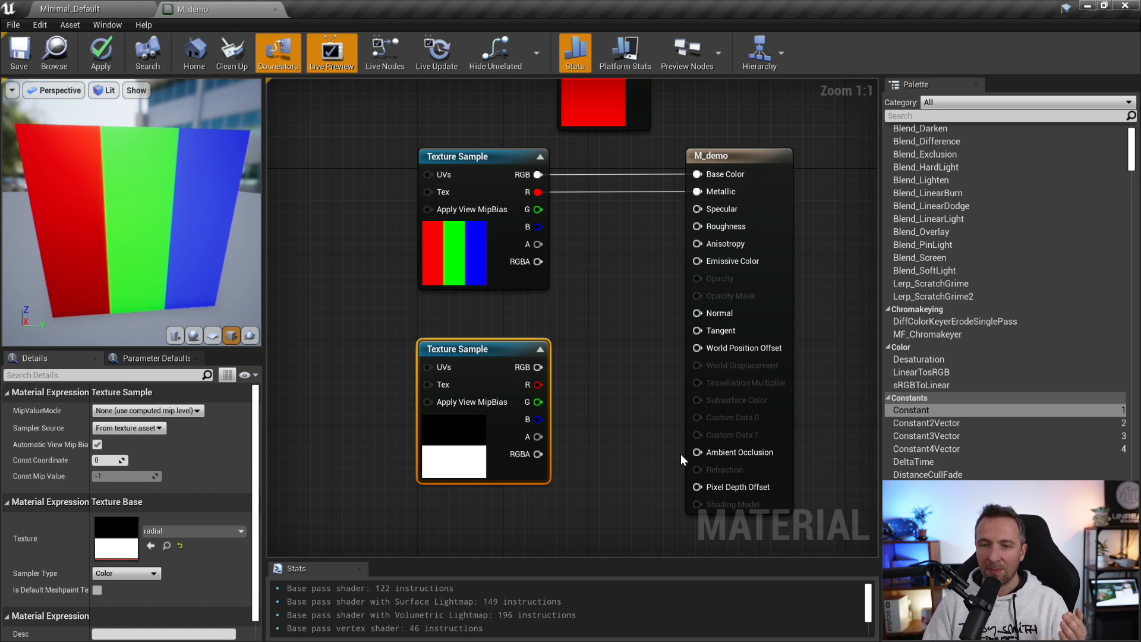
drag(537, 367, 628, 309)
click(669, 245)
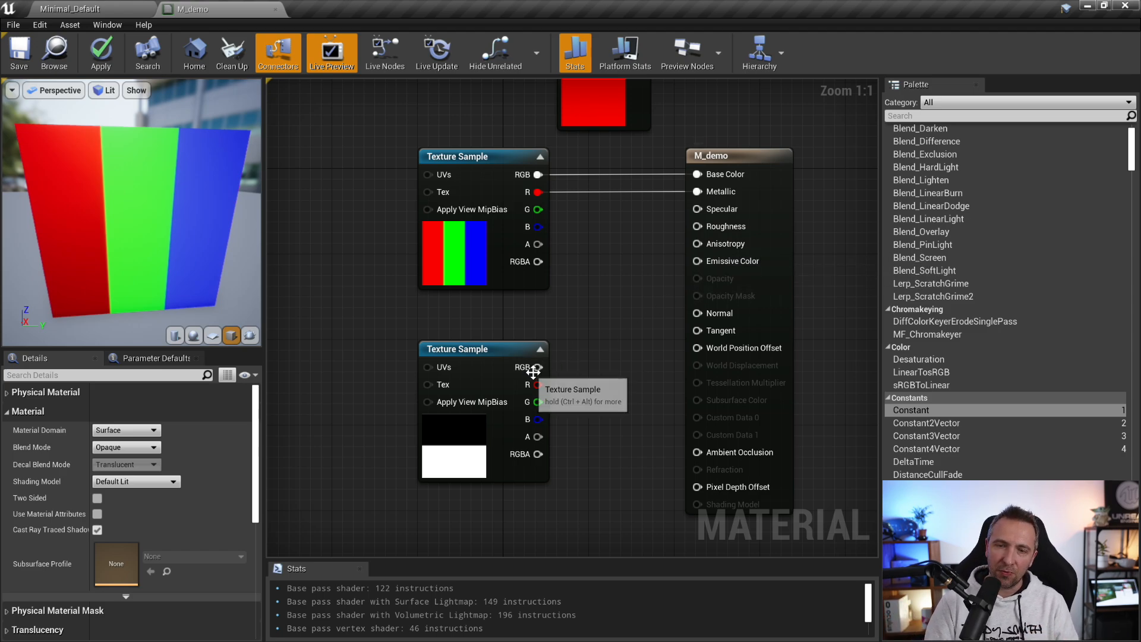
drag(533, 371, 709, 226)
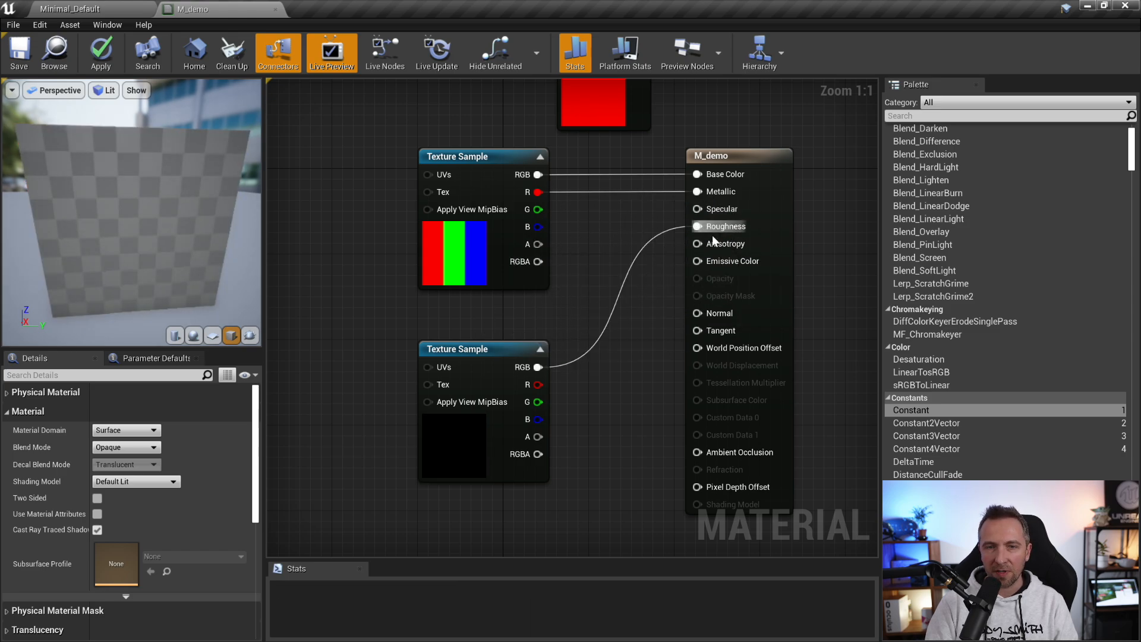
drag(91, 137, 136, 115)
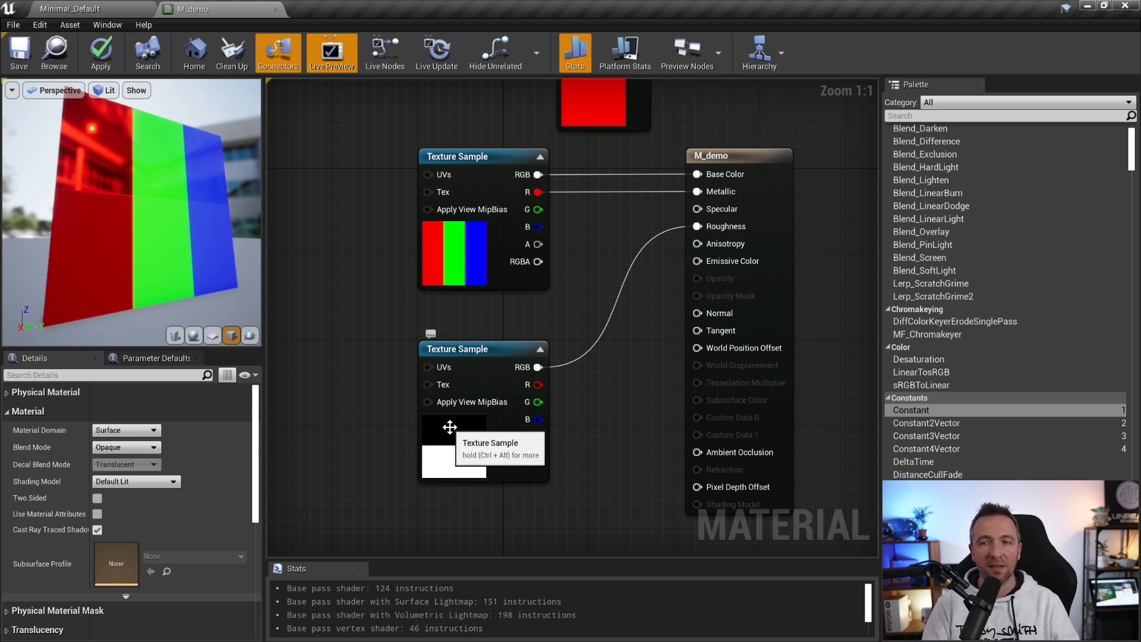
drag(149, 138, 188, 171)
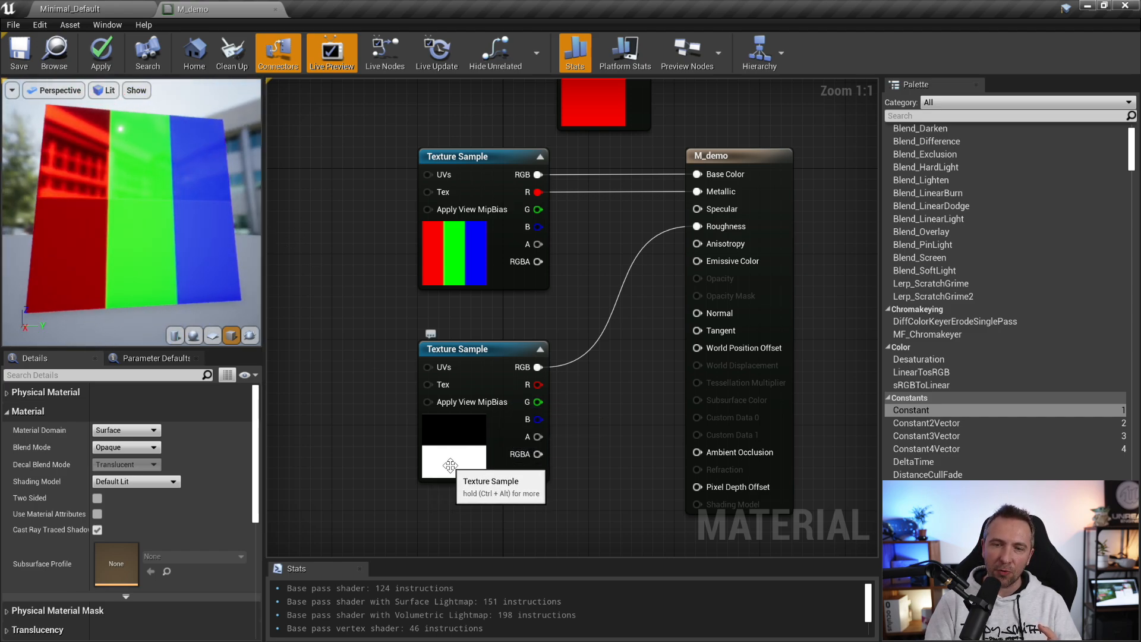
drag(178, 196, 202, 175)
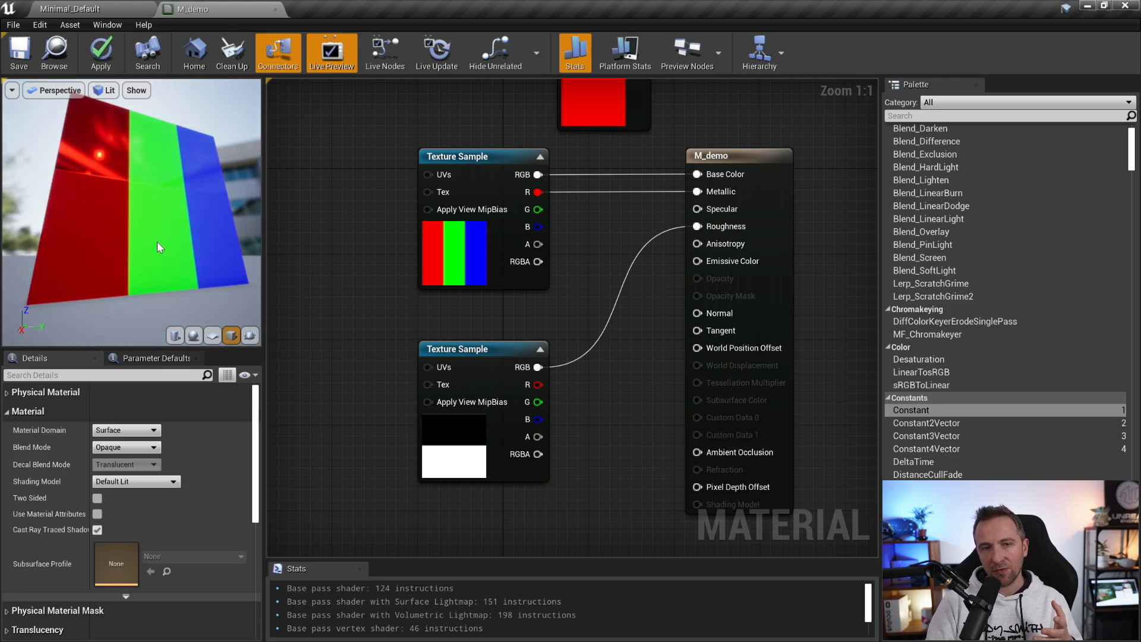
drag(172, 220, 279, 203)
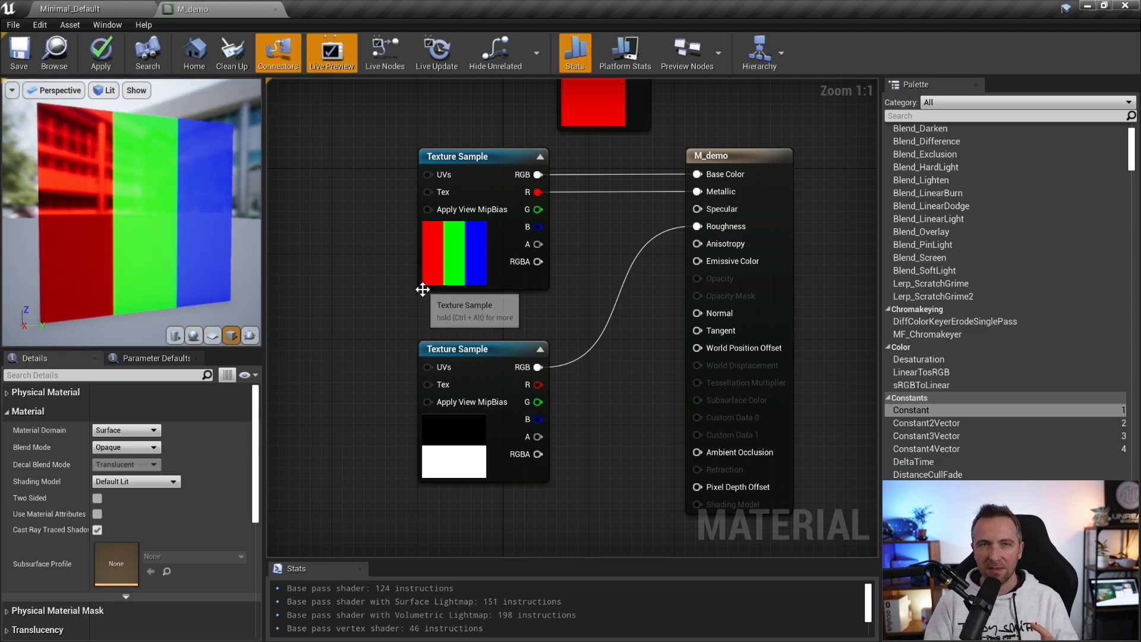
Replace the radial texture in the lower Texture Sample with T_Brick_Clay_New_M
click(471, 357)
click(191, 531)
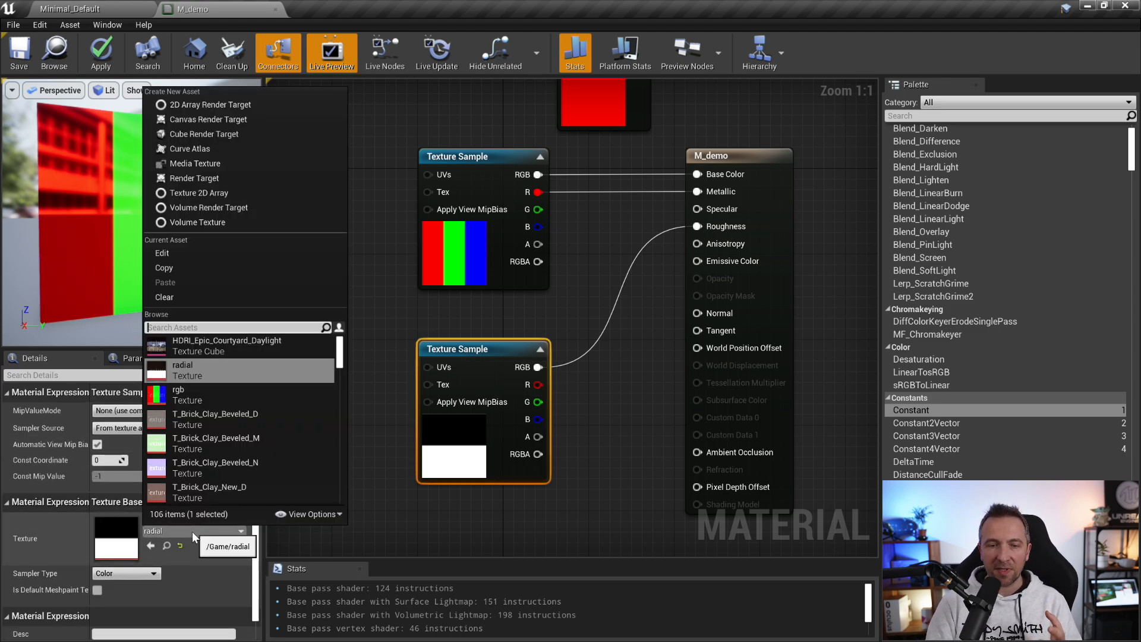
click(507, 328)
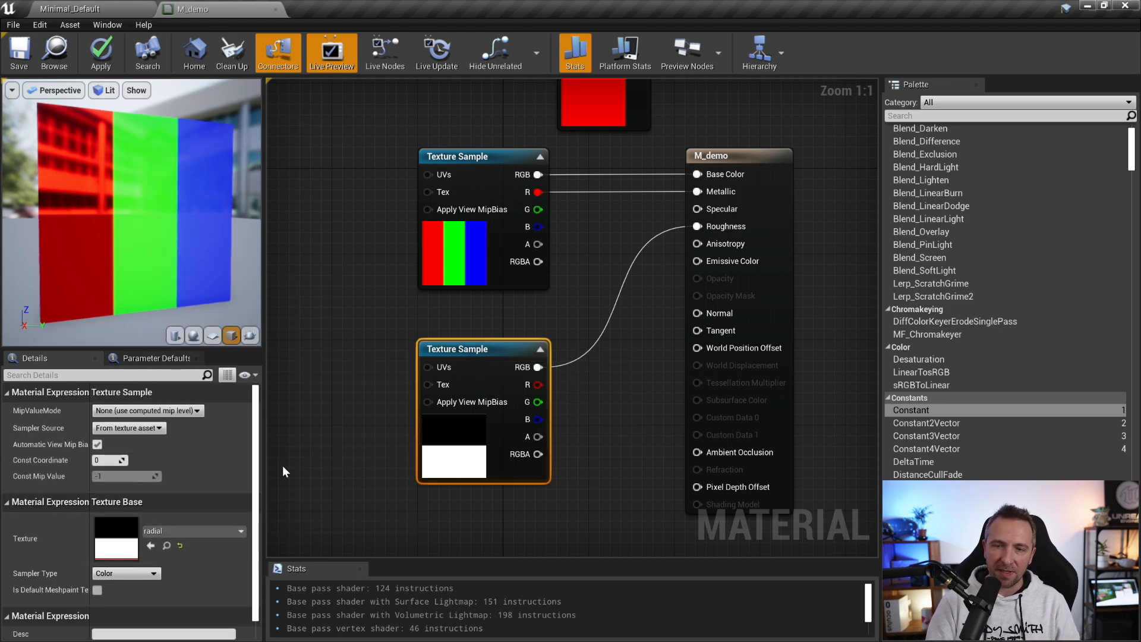
click(167, 530)
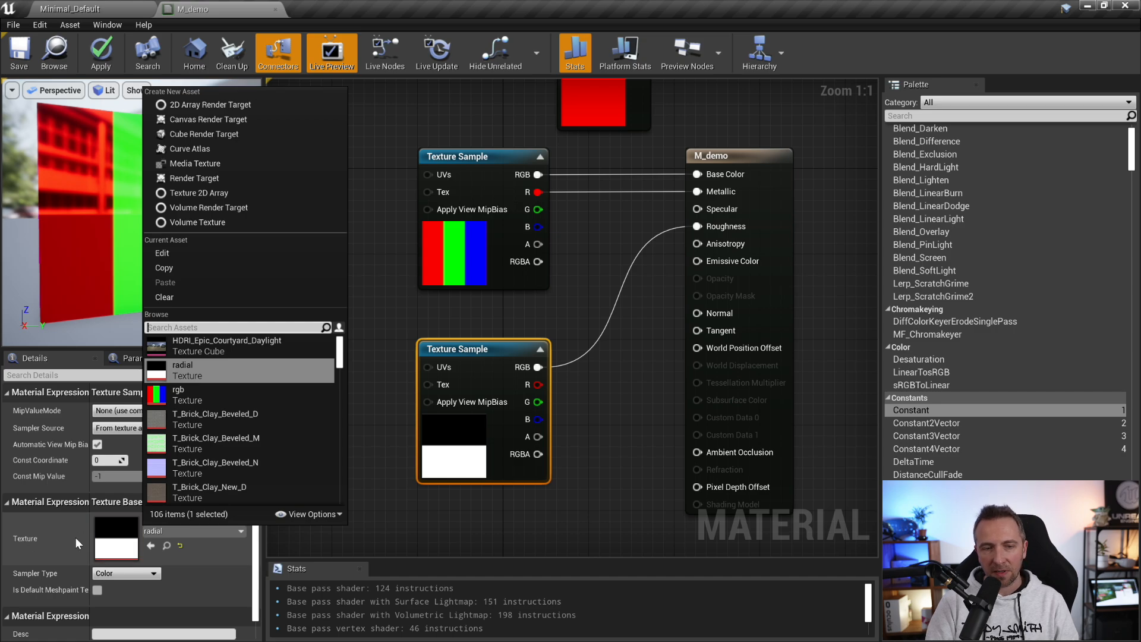
scroll(236, 419, down, 3)
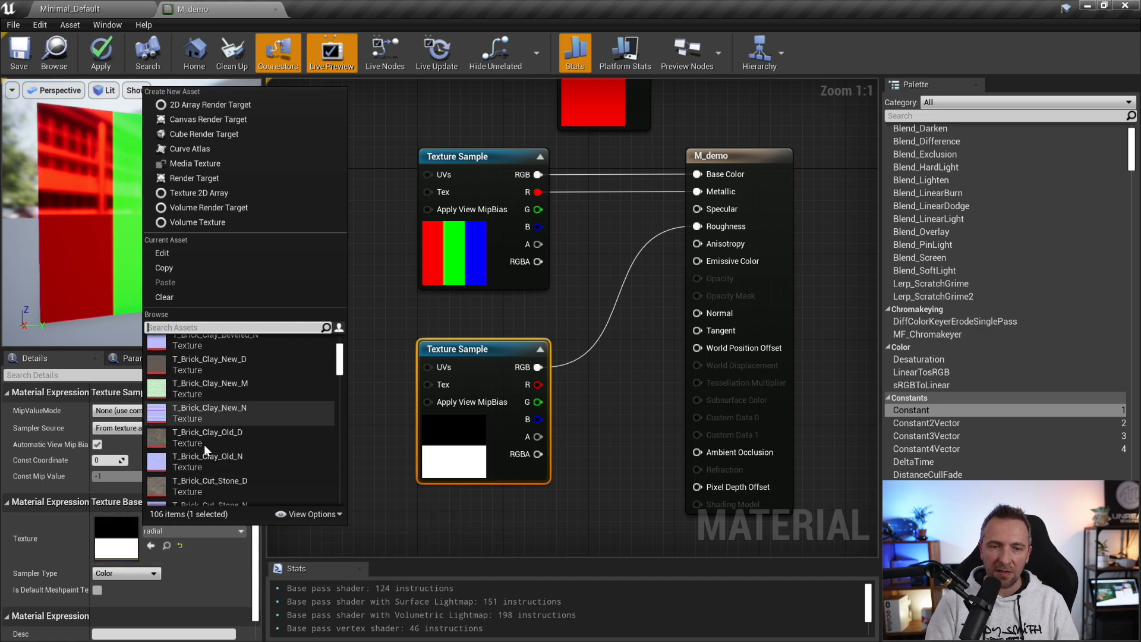
scroll(210, 381, up, 1)
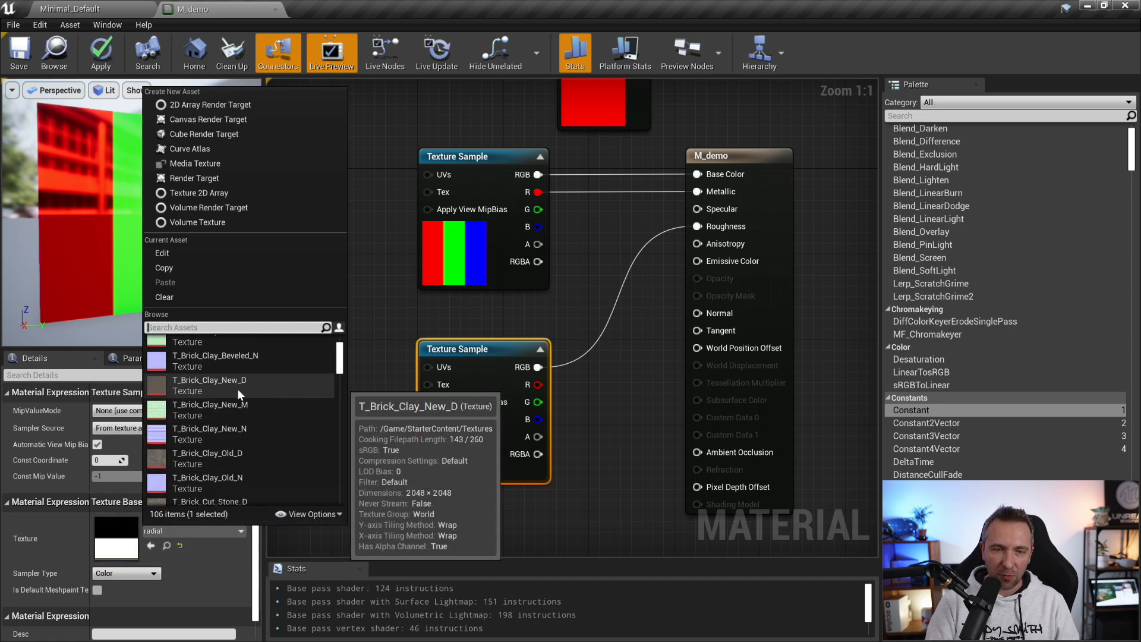
click(216, 410)
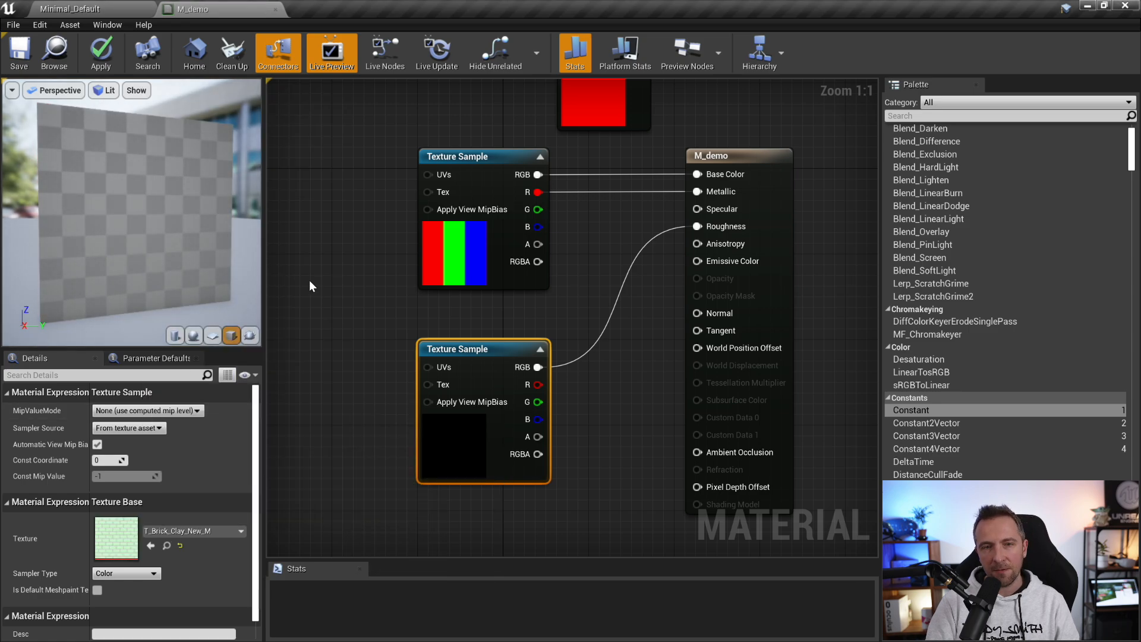
Widen the preview viewport and examine the brick roughness pattern on the cube's red stripe up close
drag(142, 193, 143, 235)
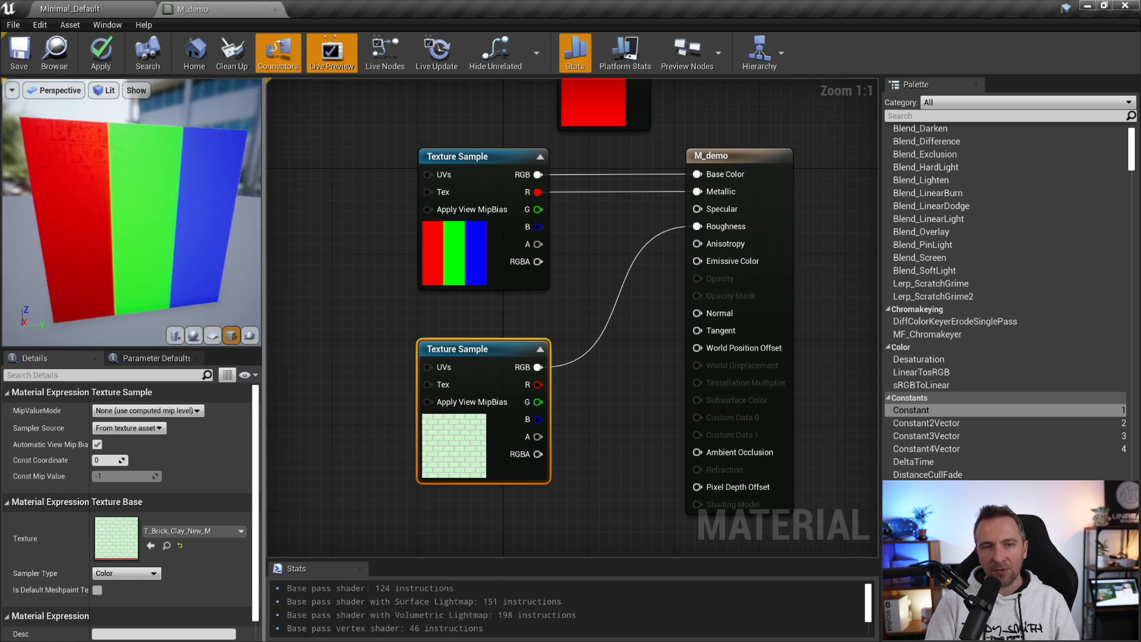
scroll(153, 175, up, 4)
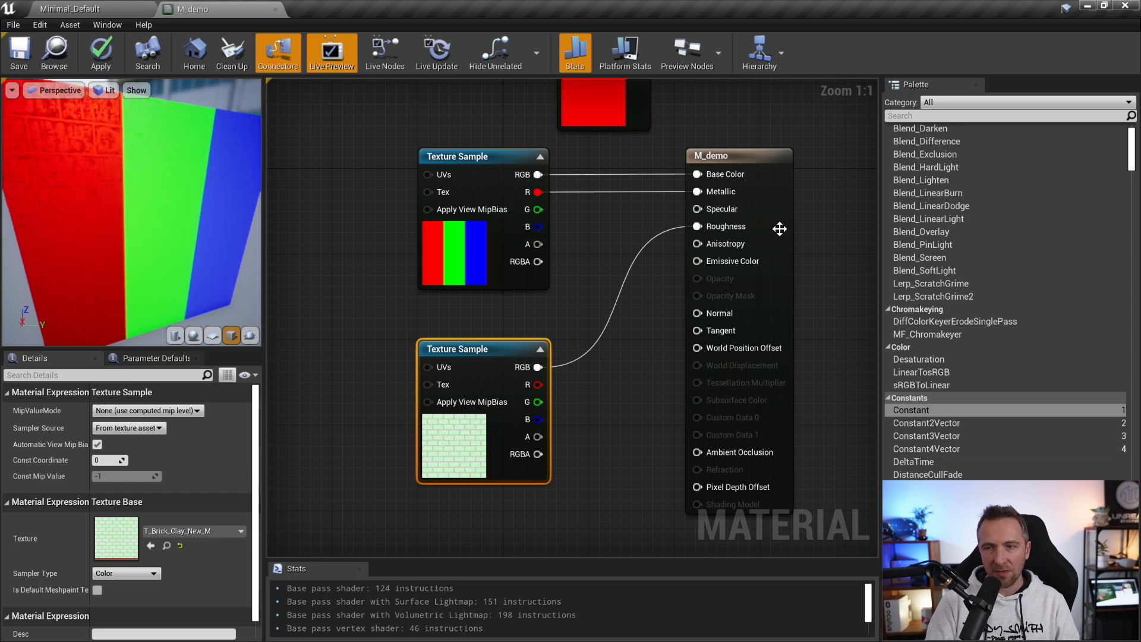
drag(163, 186, 76, 152)
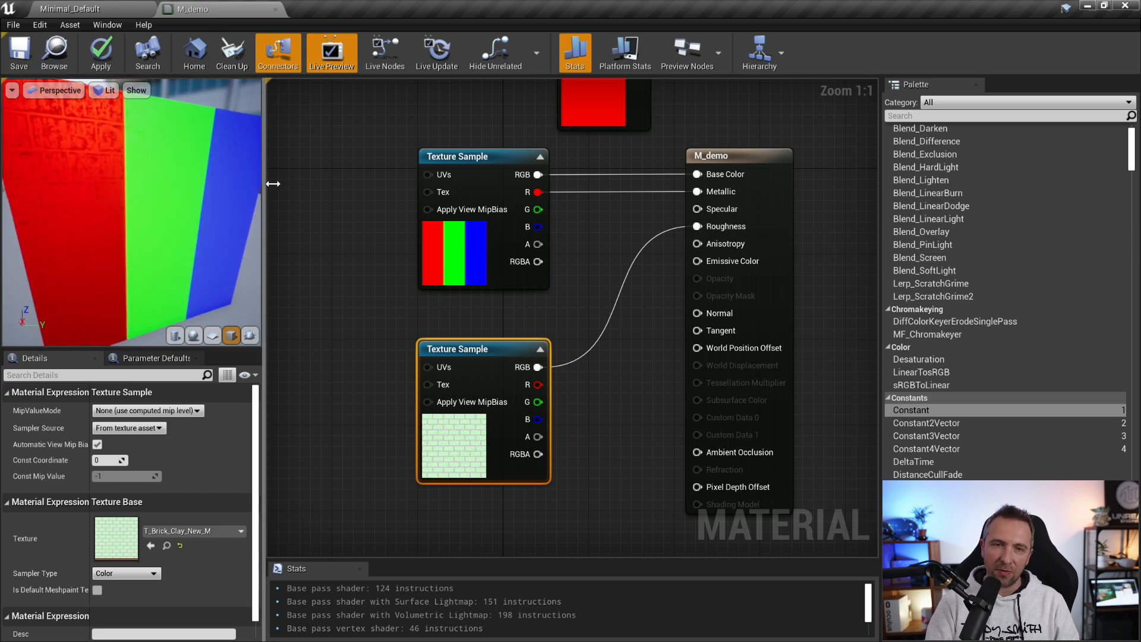
drag(264, 185, 411, 186)
drag(187, 147, 130, 183)
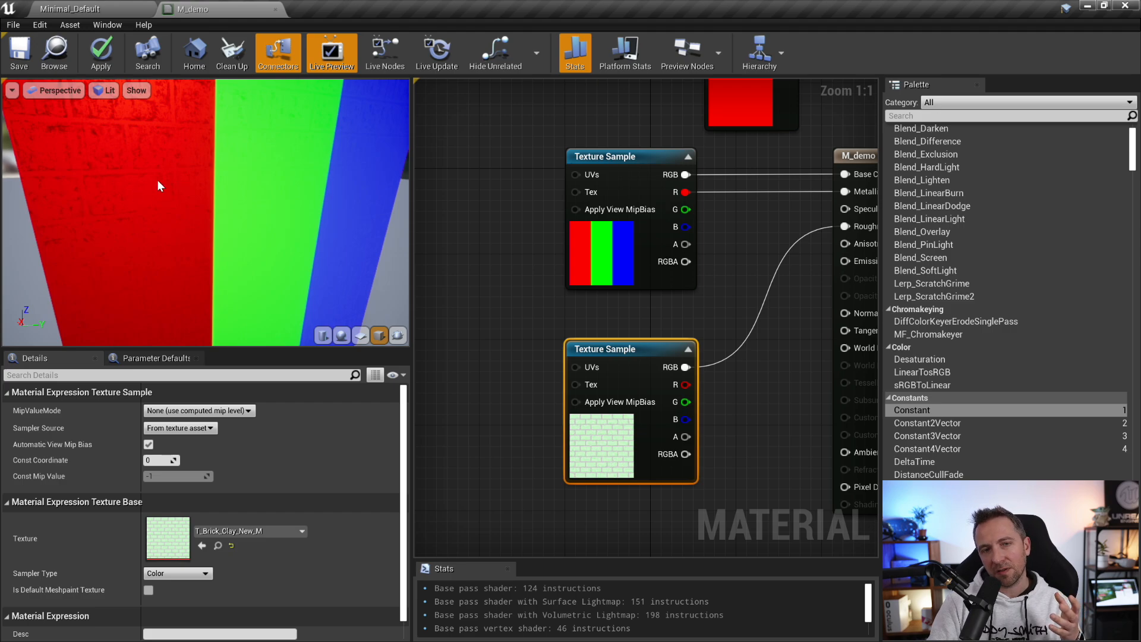
drag(87, 212, 148, 174)
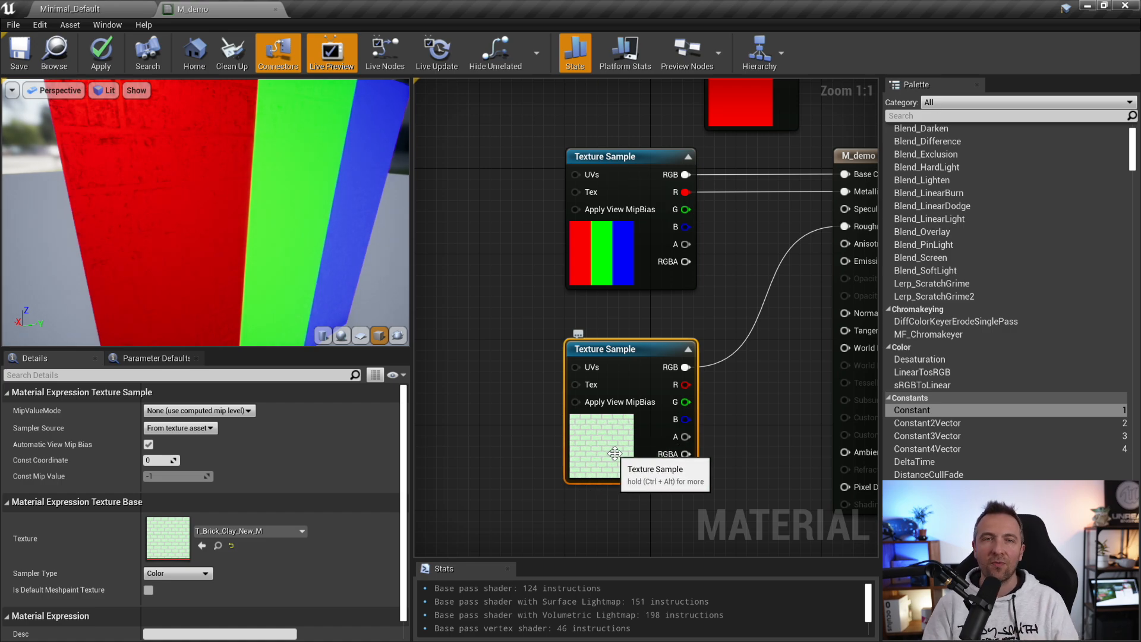
Bring M_demo's inputs into view, recheck the cube's red stripe, and switch the preview mesh to a sphere
right_drag(736, 267, 691, 299)
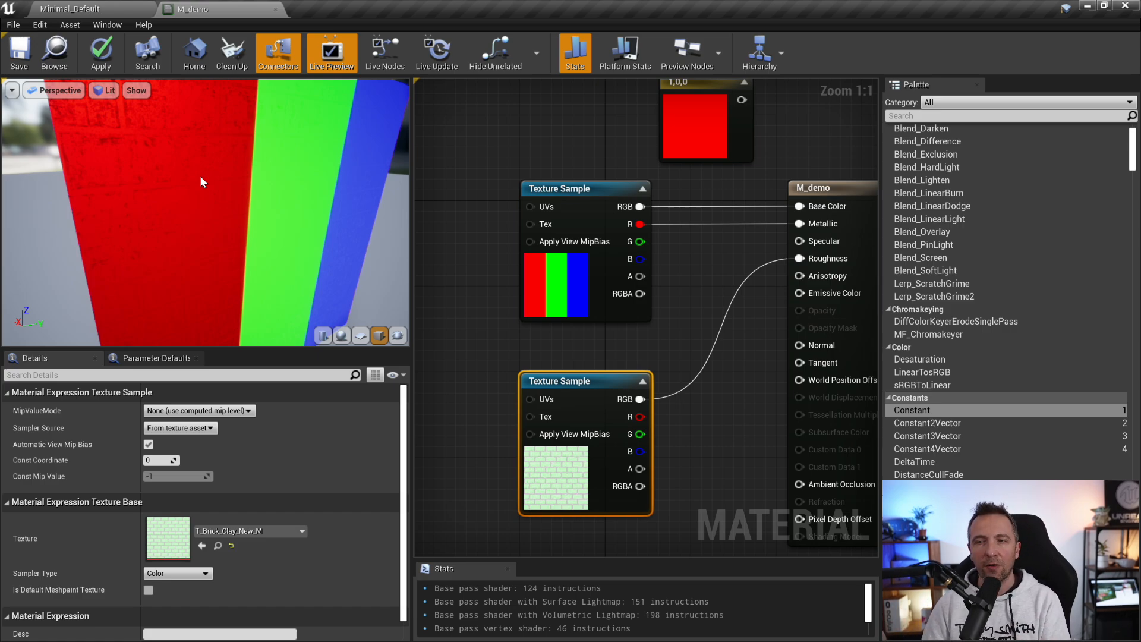
mouse_move(207, 177)
mouse_down()
mouse_move(255, 177)
mouse_move(193, 177)
mouse_move(204, 191)
mouse_up()
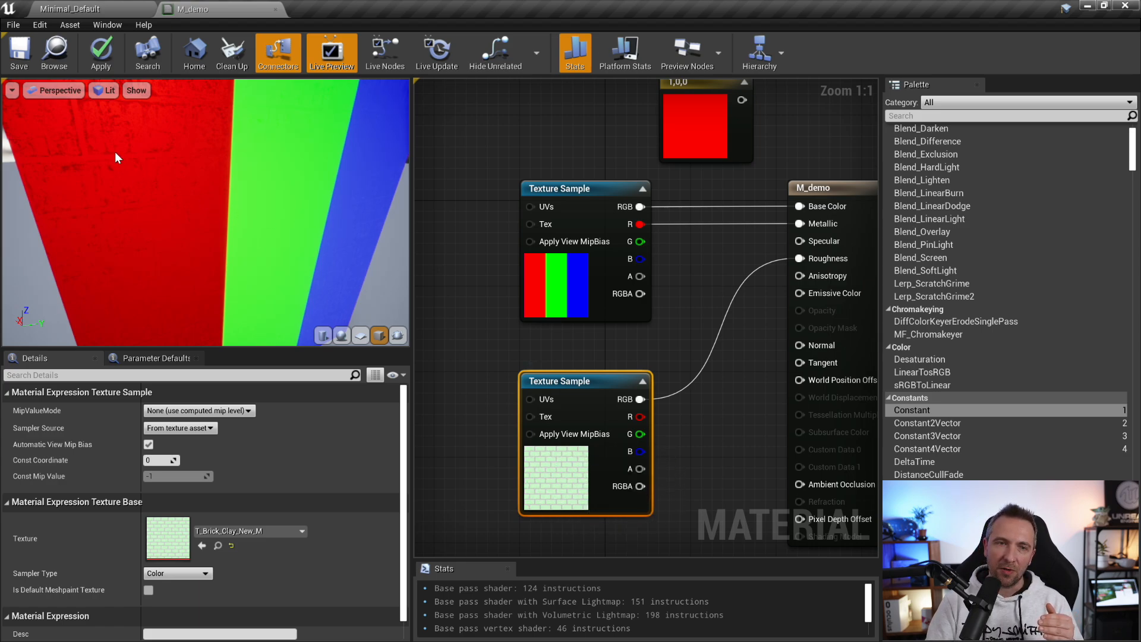
click(344, 335)
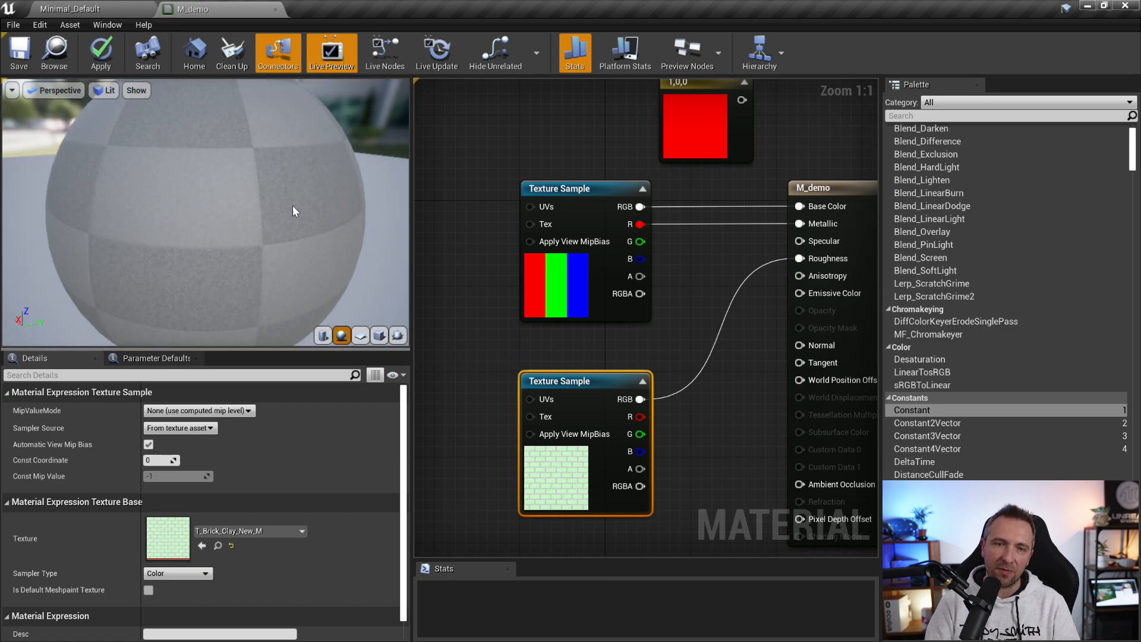
Turn the preview sphere to its red area and connect the brick Texture Sample's R output to Roughness instead of RGB
mouse_move(277, 181)
mouse_down()
mouse_move(214, 185)
mouse_move(273, 188)
mouse_move(277, 177)
mouse_up()
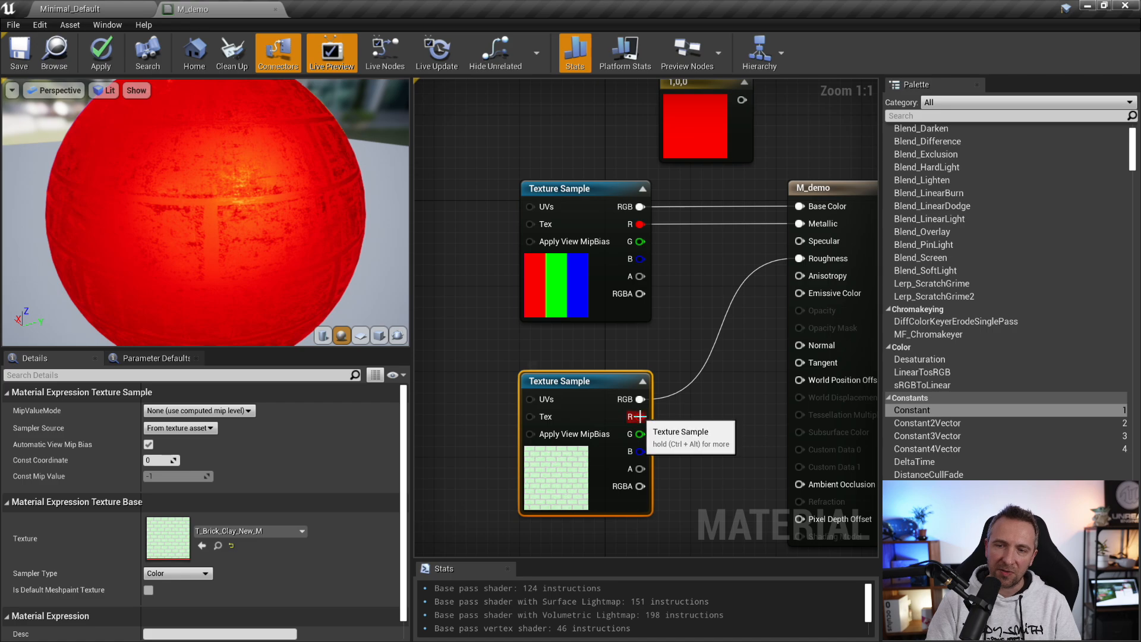
drag(638, 417, 718, 411)
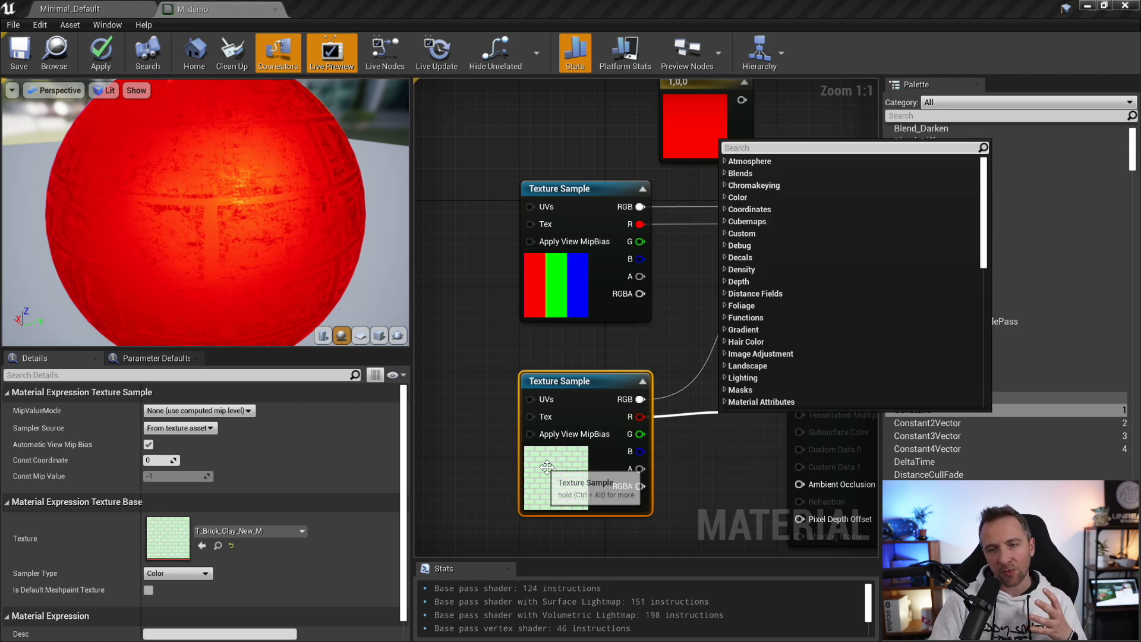
click(657, 437)
drag(635, 417, 804, 258)
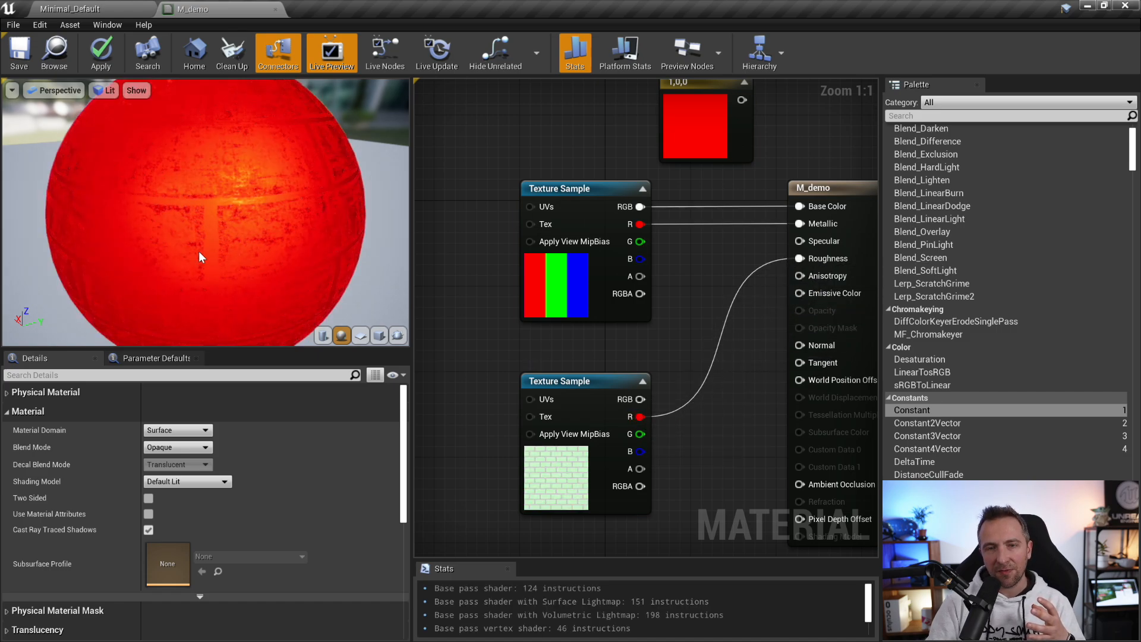
Try the brick Texture Sample's G output on Roughness, replace it with the B output, and nudge the node slightly up
drag(639, 434, 799, 259)
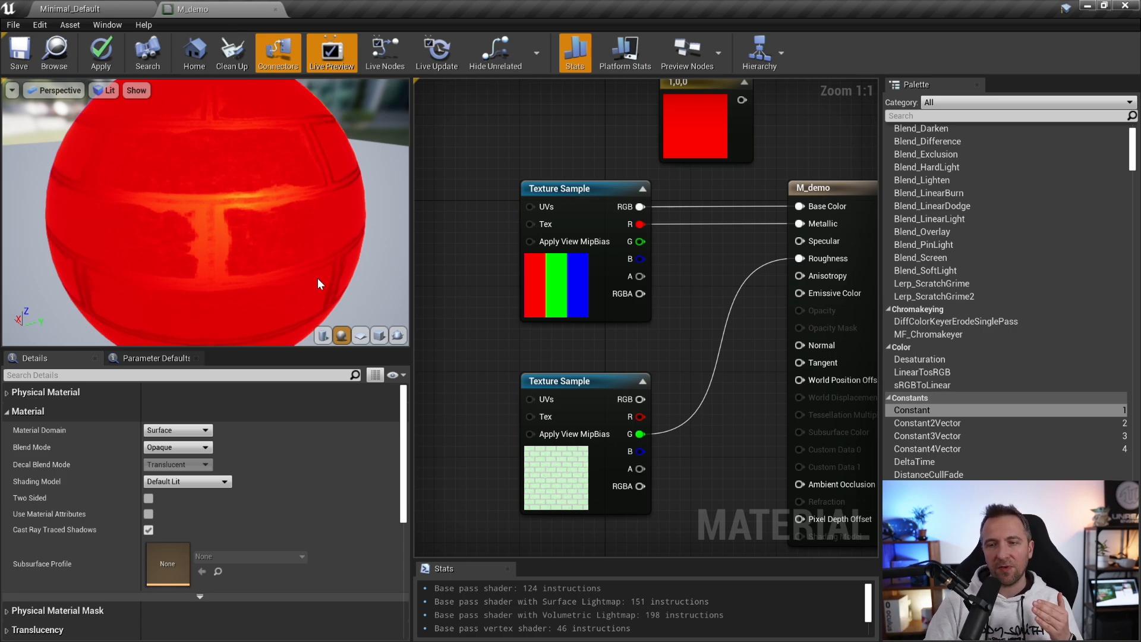
drag(639, 451, 814, 258)
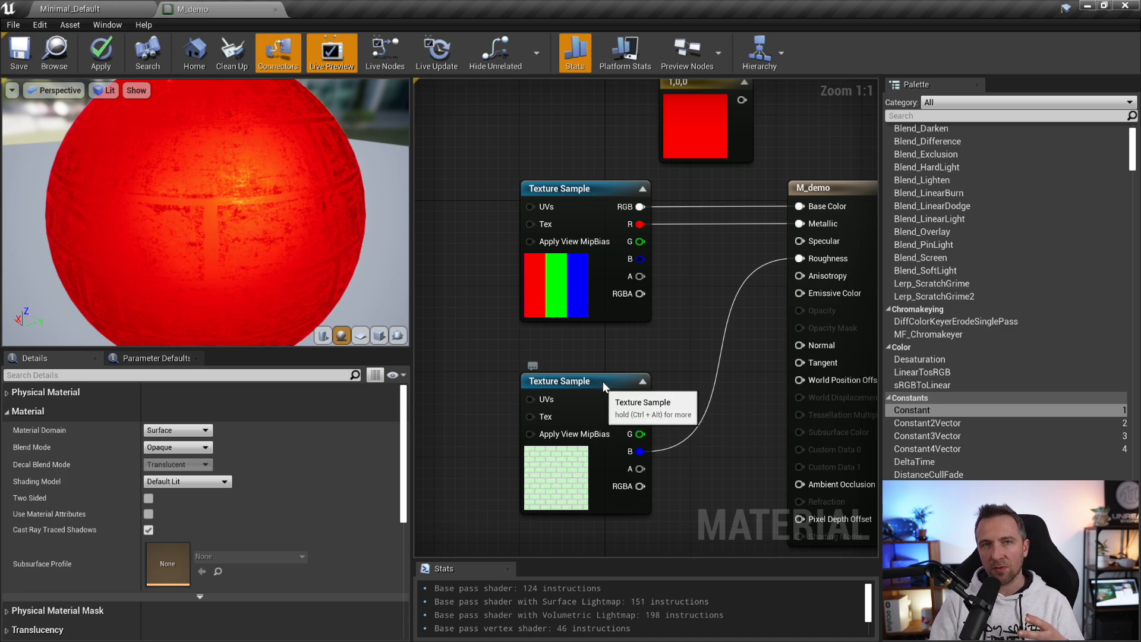
drag(602, 381, 604, 373)
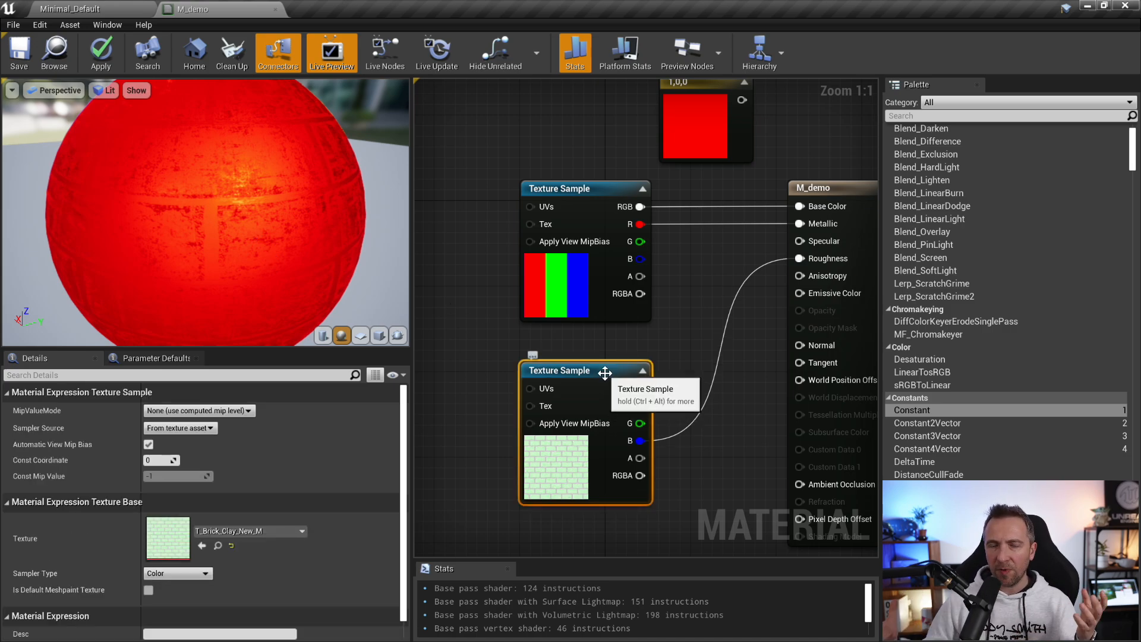